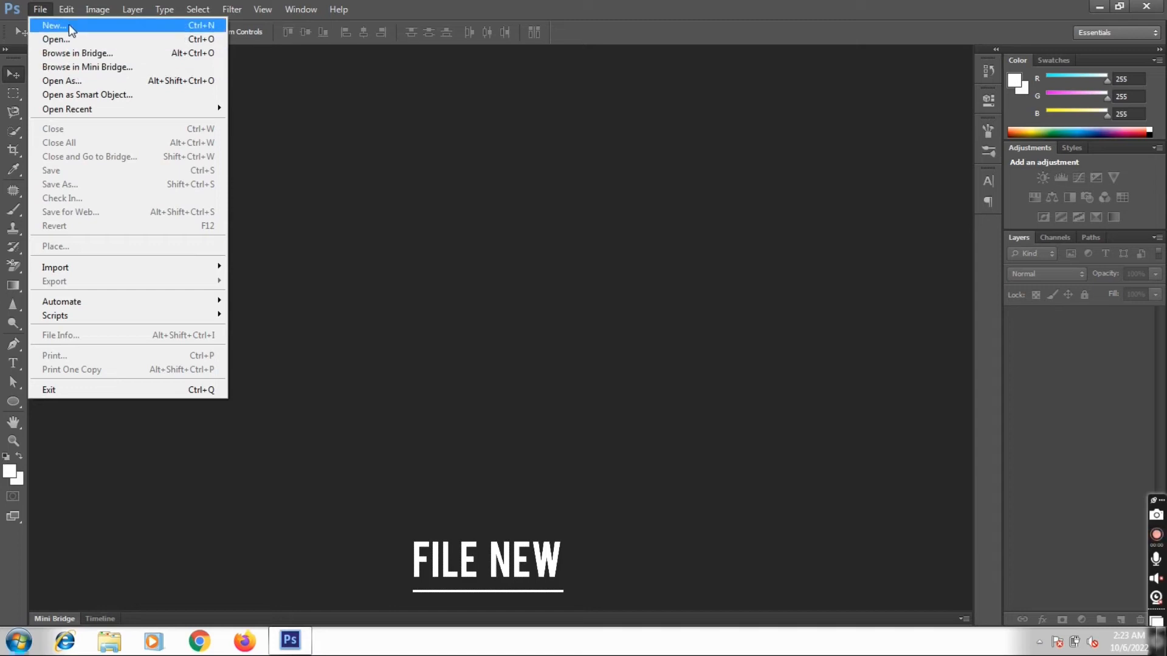
- Create a new 1920 × 1080 pixel RGB document at 300 pixels/inch with a white background
left_click(68, 24)
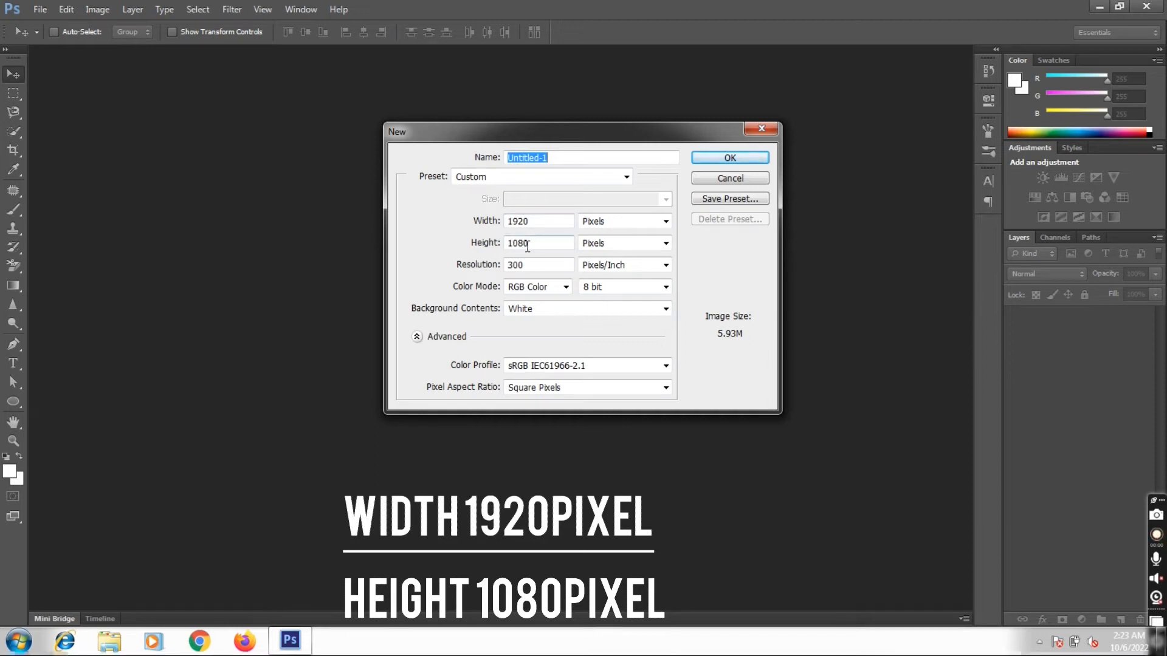
left_click(707, 160)
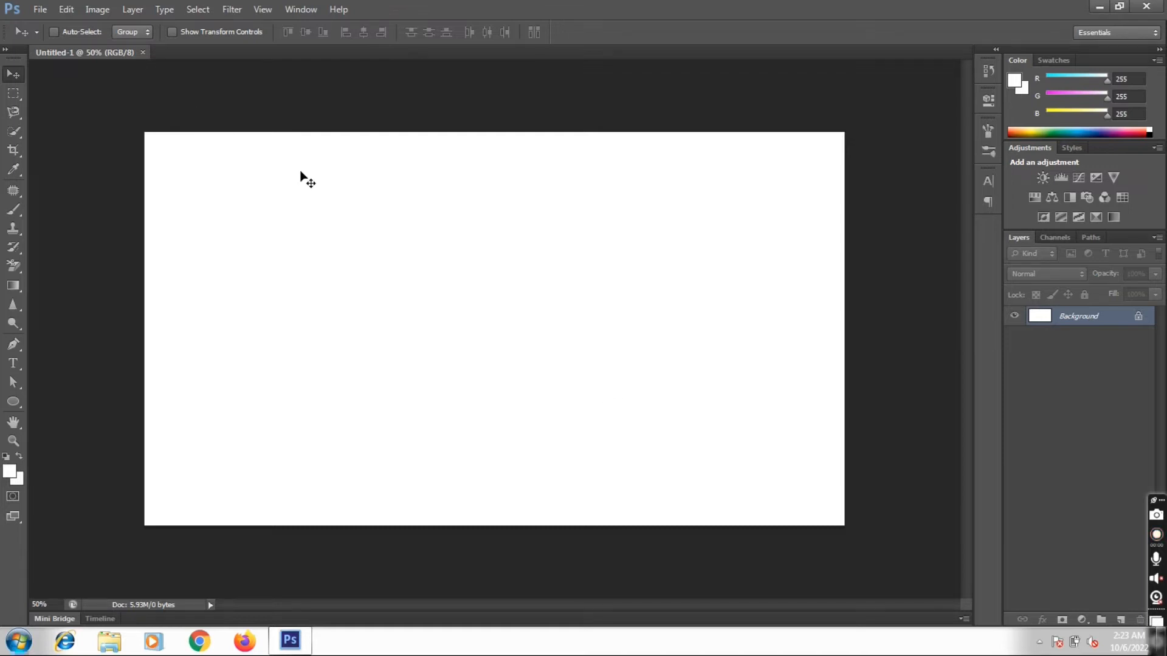
- Open the istockphoto picture of the man in the hat and copy the whole image into the new document
key("ctrl+o")
left_click(493, 161)
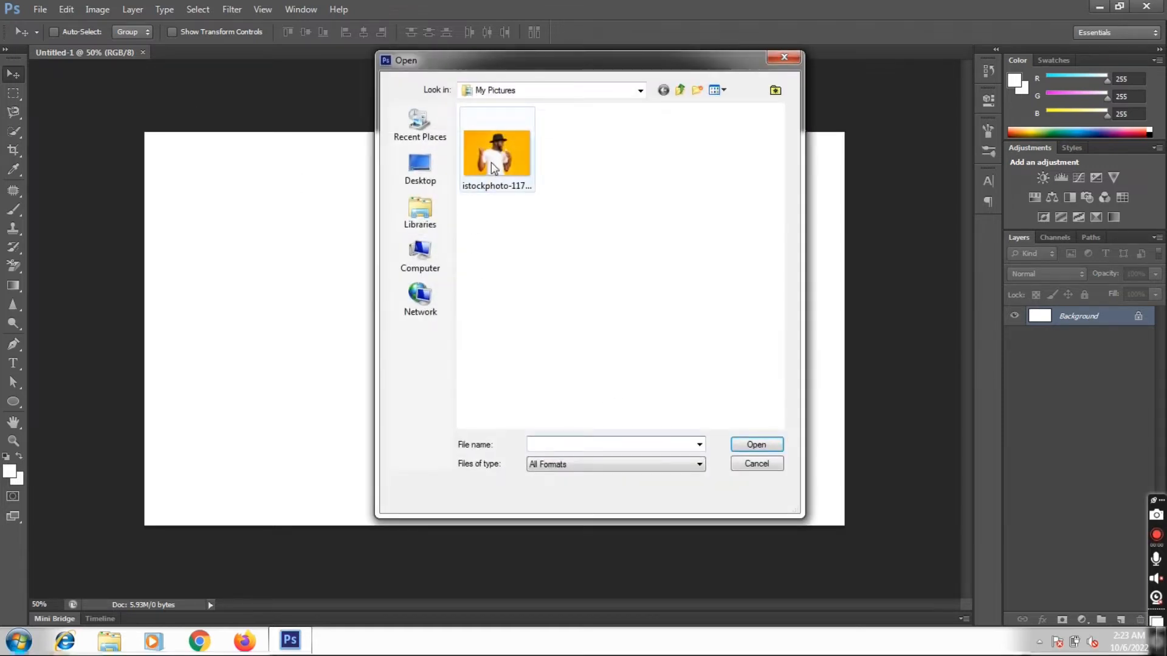
double_click(493, 167)
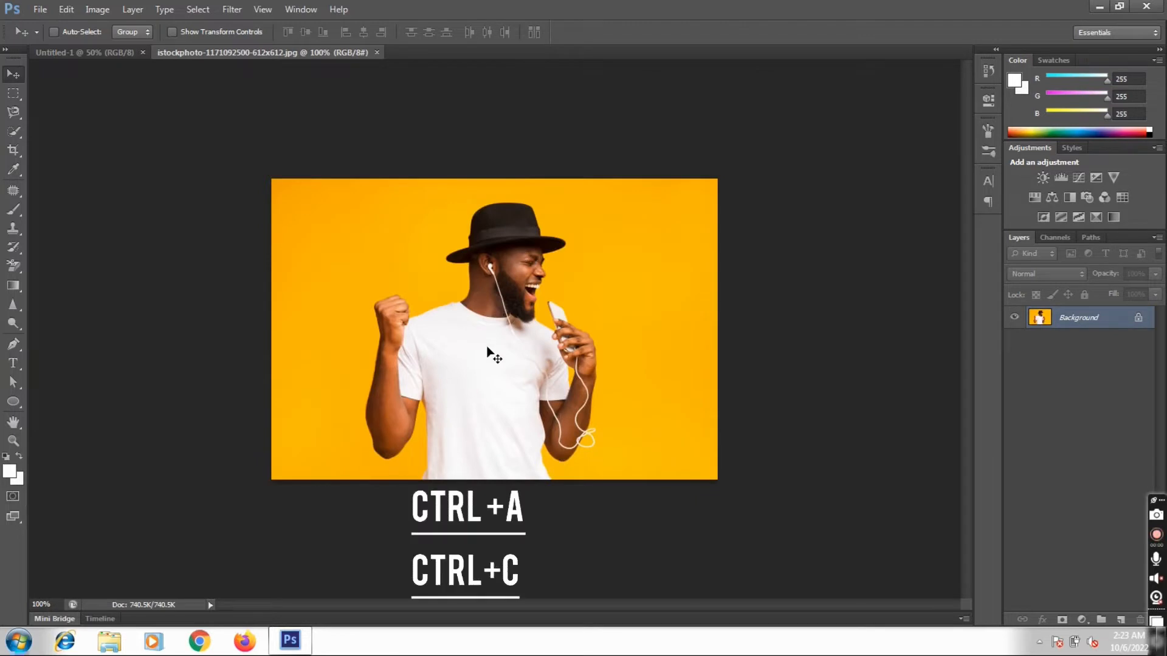
key("ctrl+a")
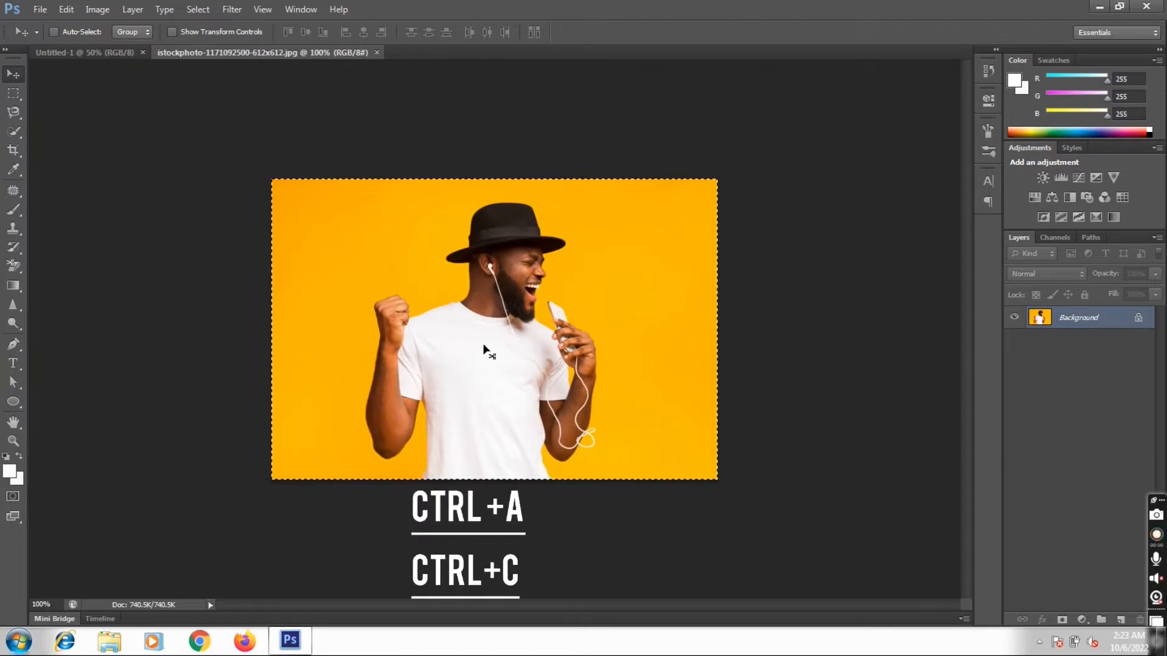
left_click(116, 53)
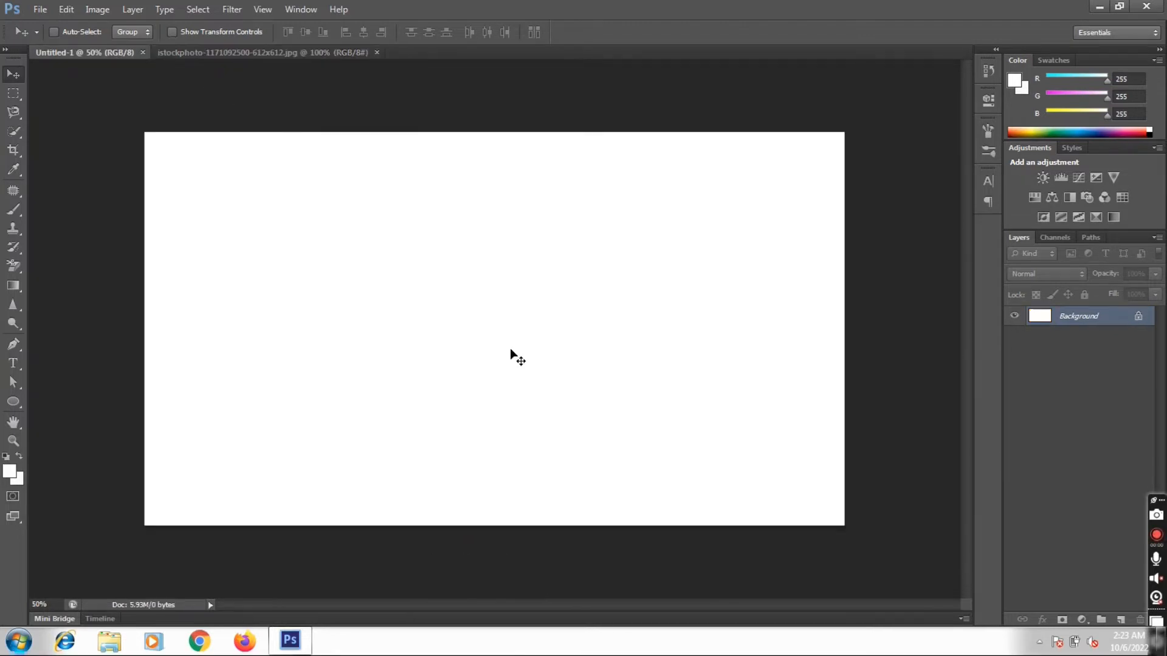
key("ctrl+v")
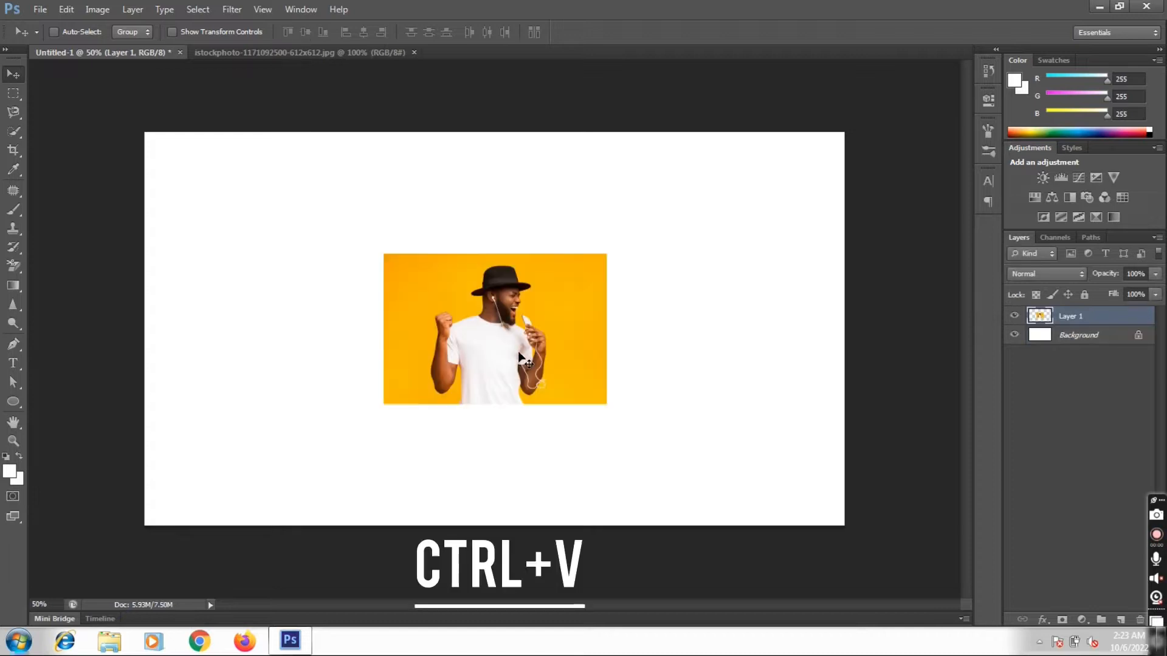
- Scale the pasted photo up from its center to about 265% so it fills the canvas height
key("ctrl+t")
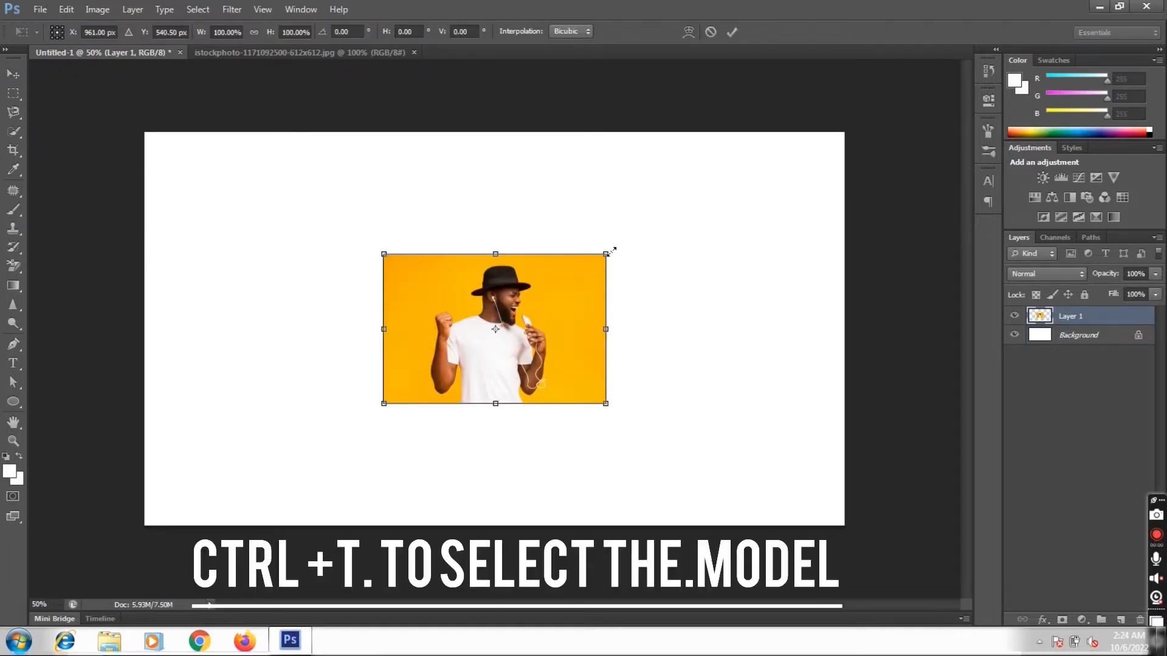
left_click_drag(611, 255, 776, 98)
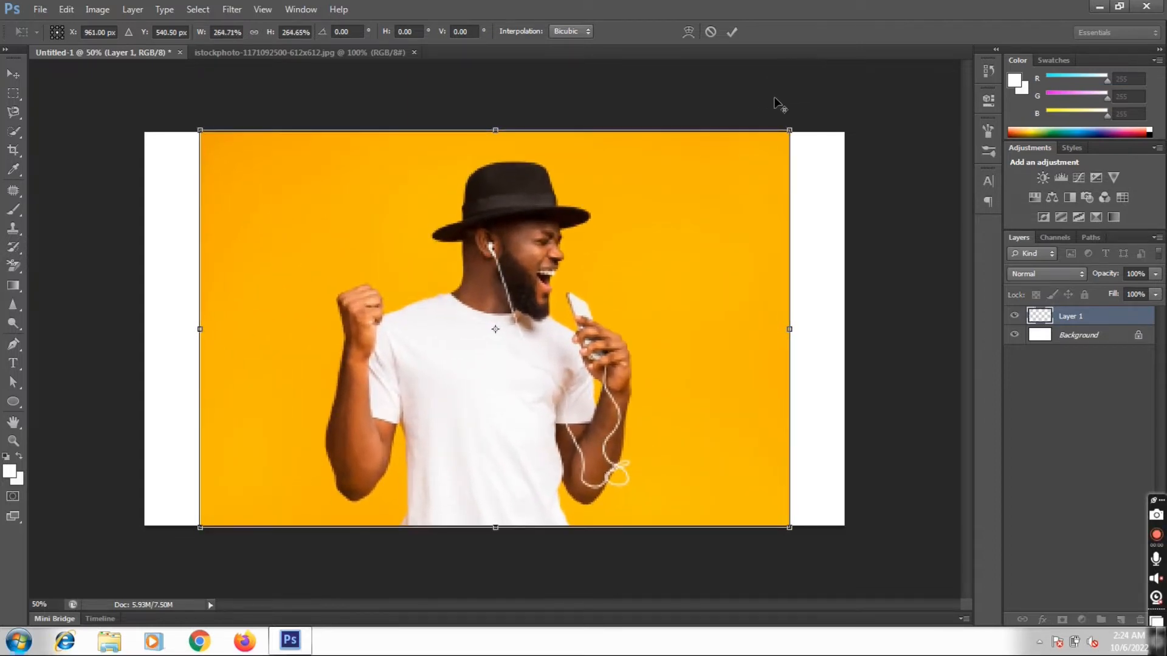
key("Return")
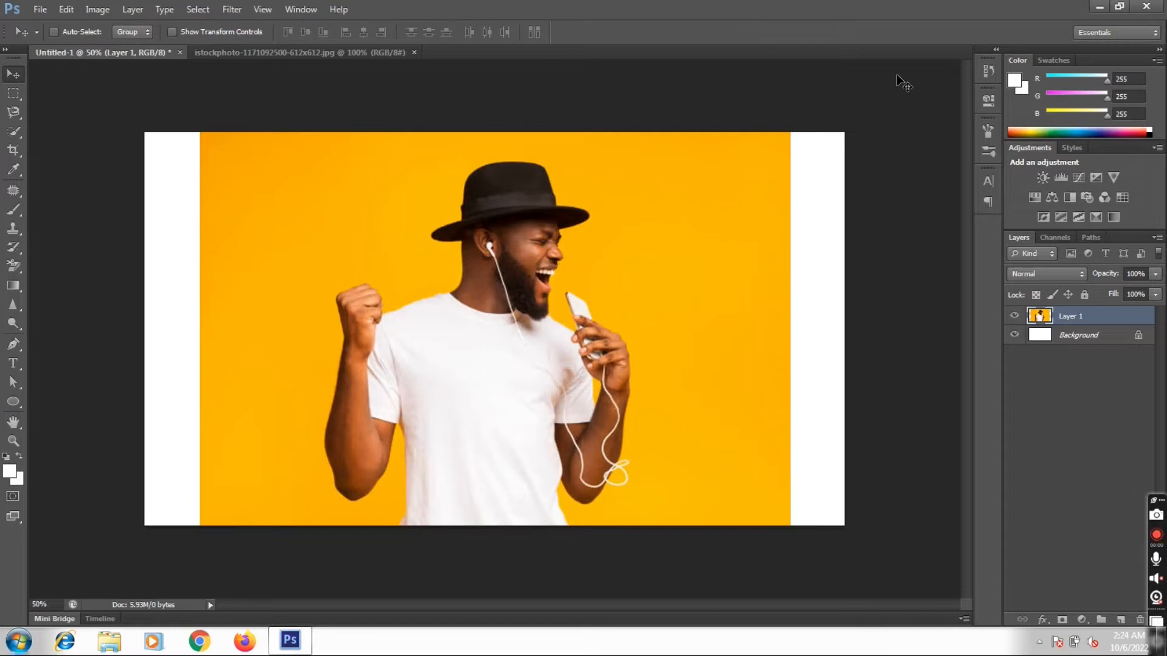
- Add a gradient fill layer directly above the Background using the Black, White preset
left_click(1084, 335)
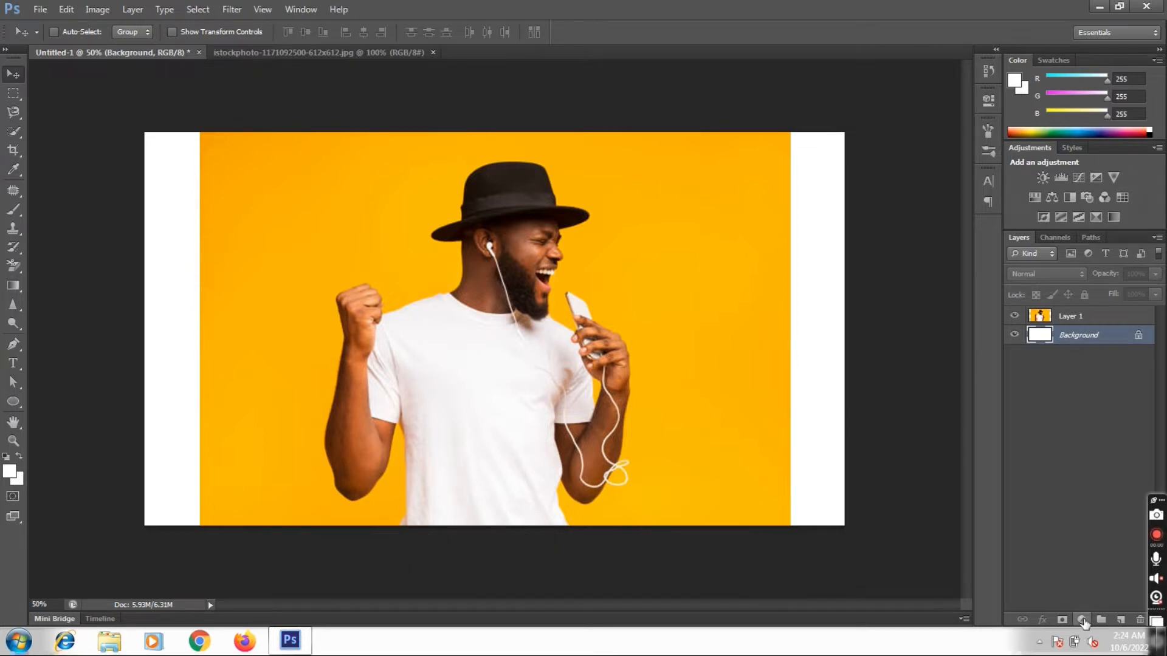
left_click(1083, 620)
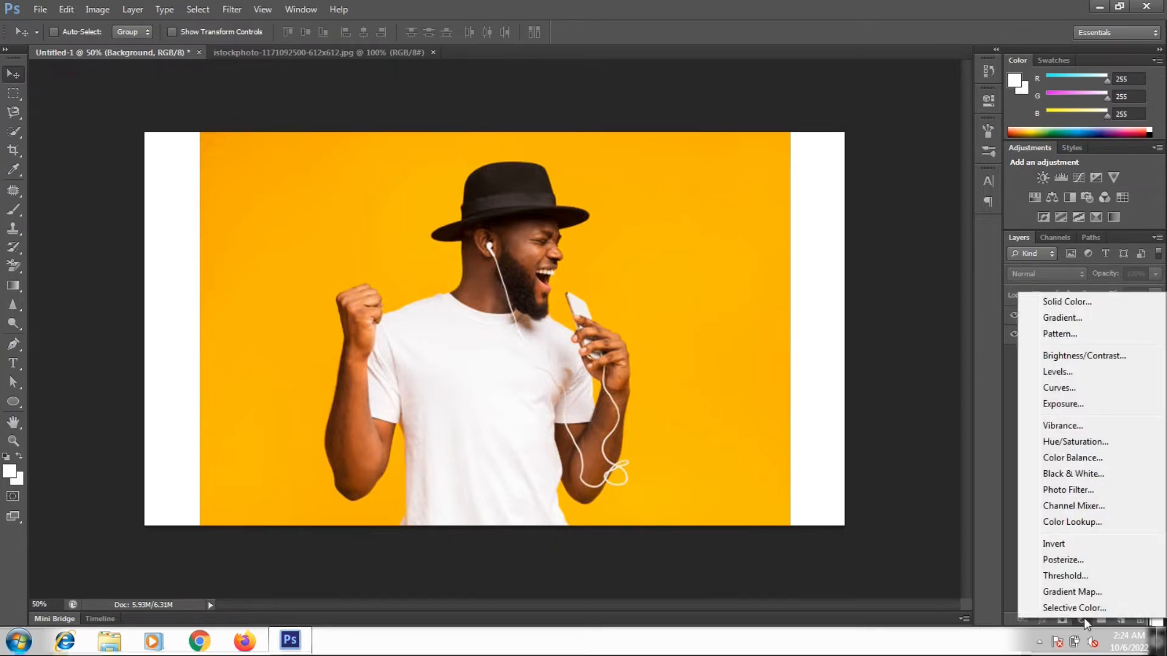
left_click(1086, 321)
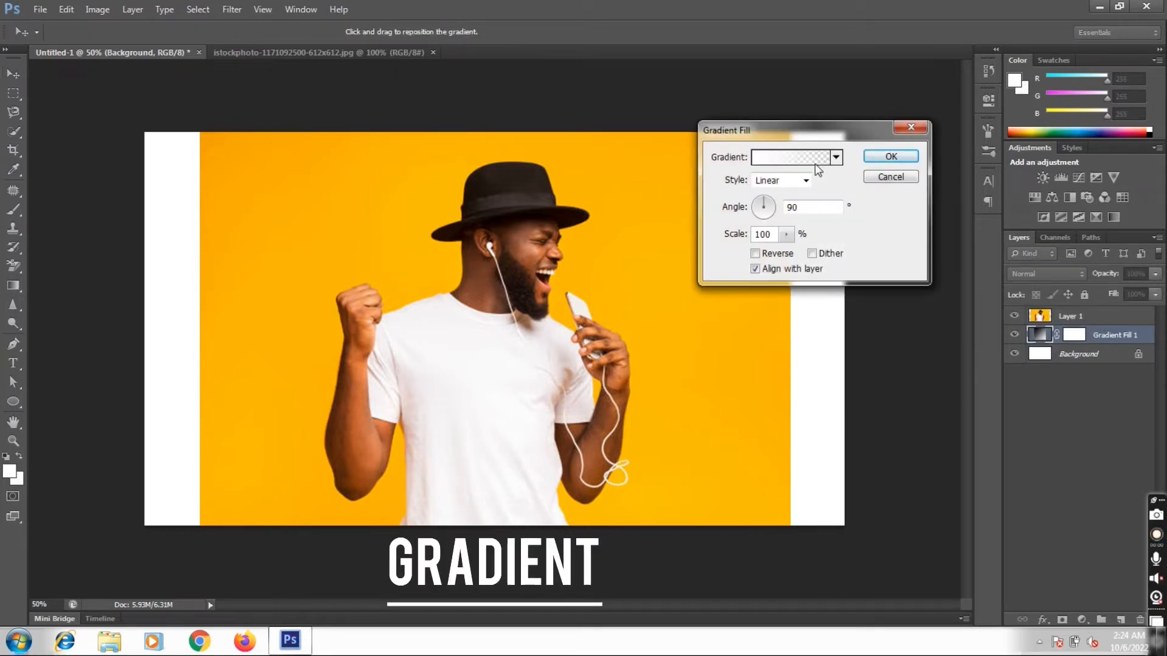
left_click(816, 159)
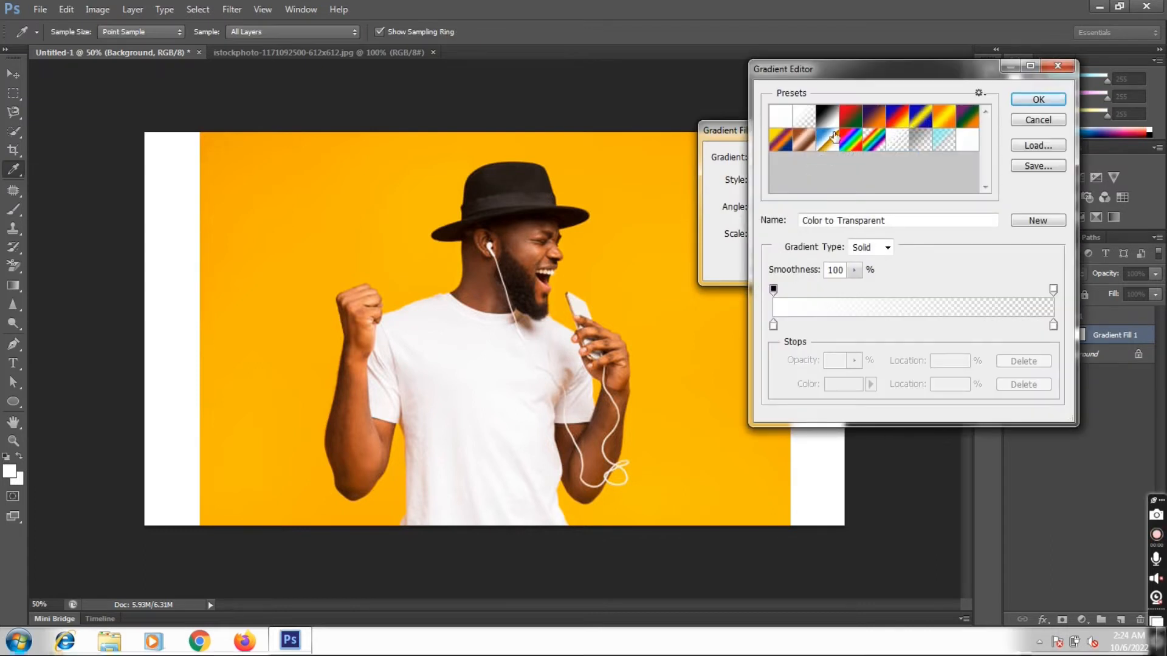
left_click(830, 120)
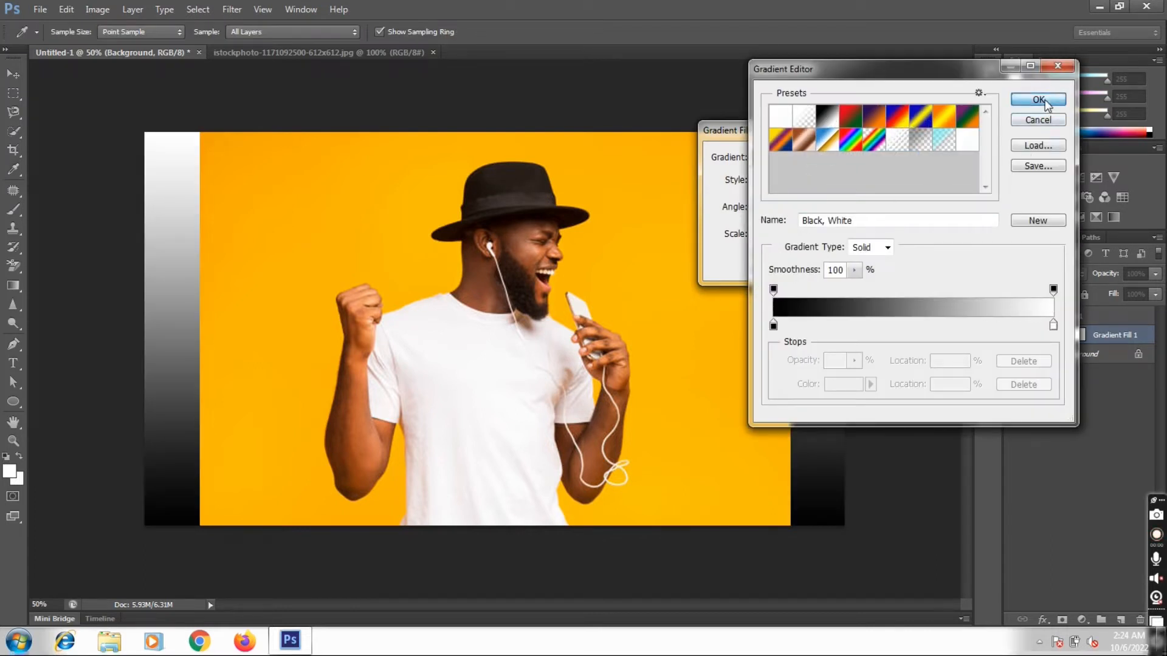
left_click(1038, 100)
- Make the gradient fill radial and reversed with a scale of 278%, and apply it
left_click(807, 183)
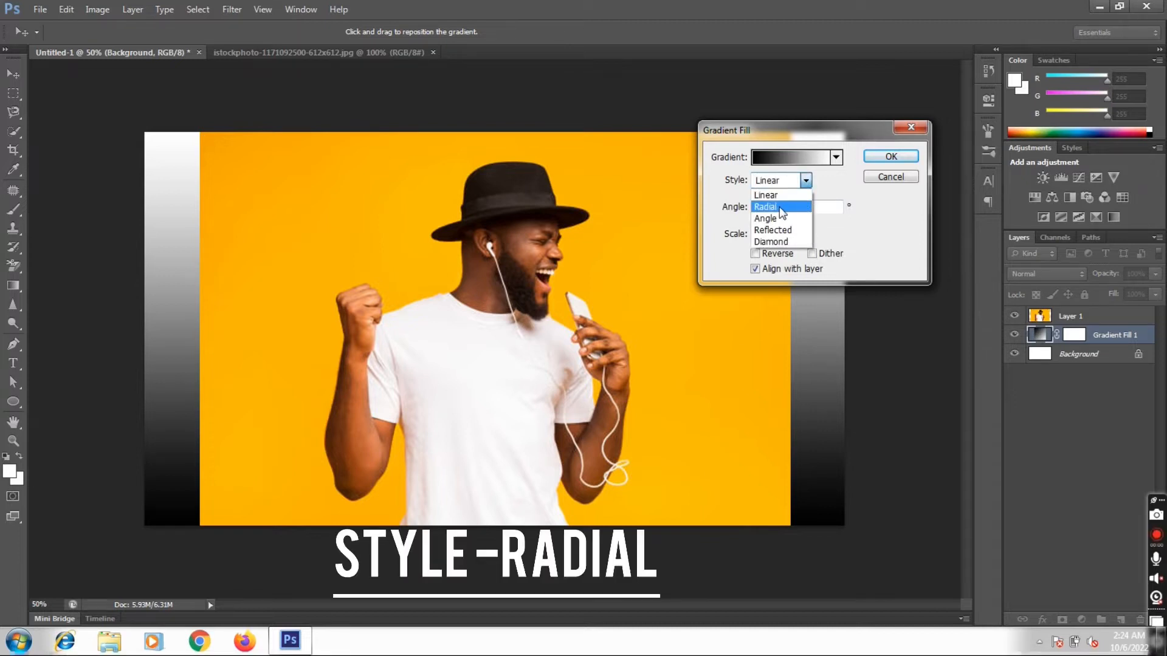
left_click(781, 207)
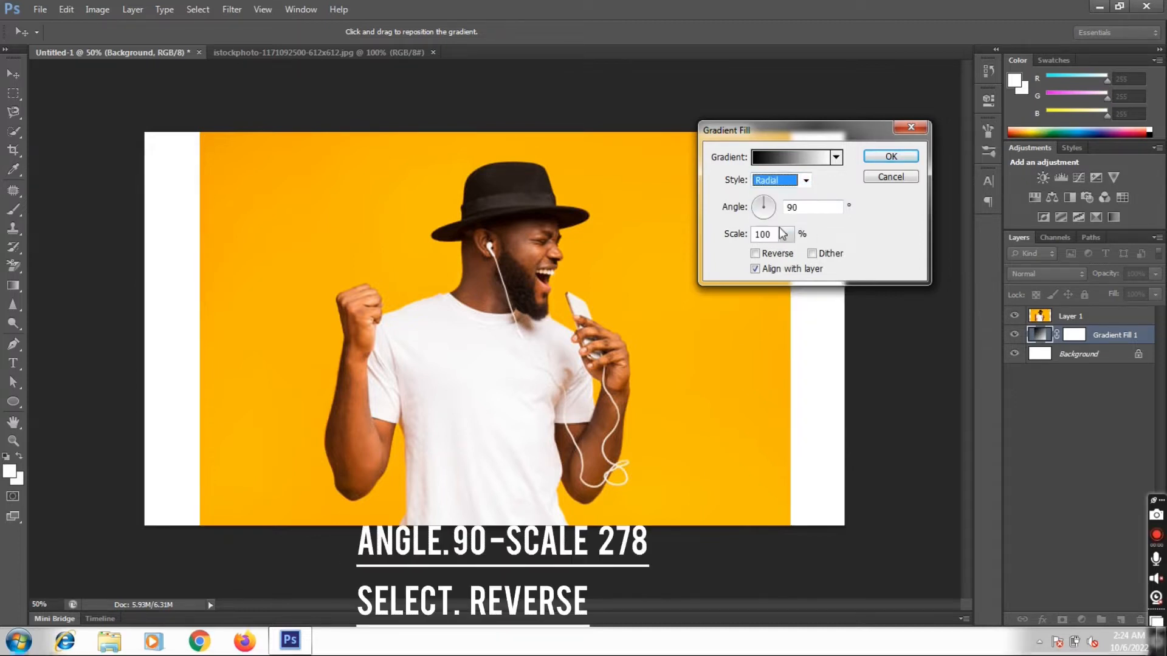
left_click(756, 254)
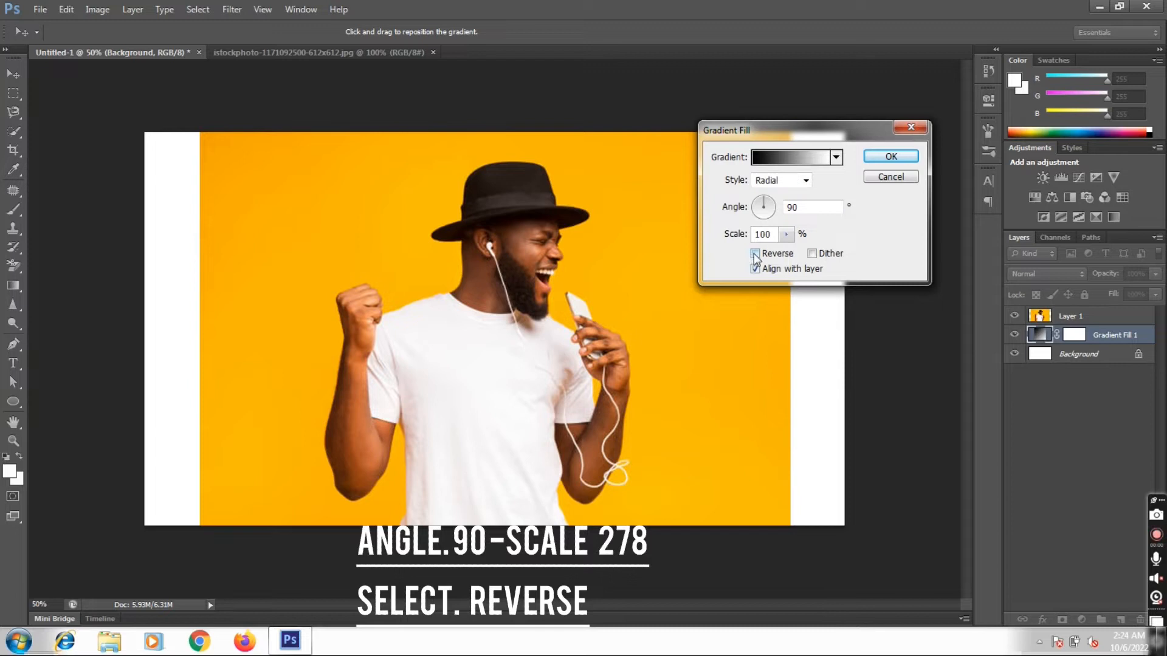
left_click(786, 235)
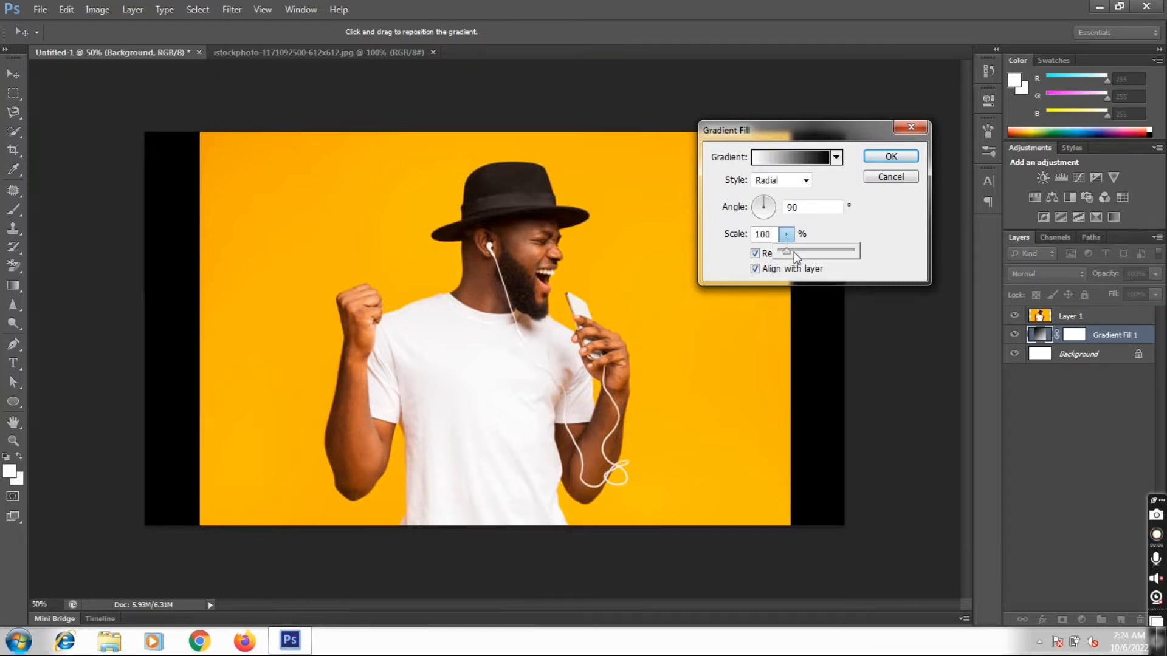
left_click_drag(794, 251, 799, 252)
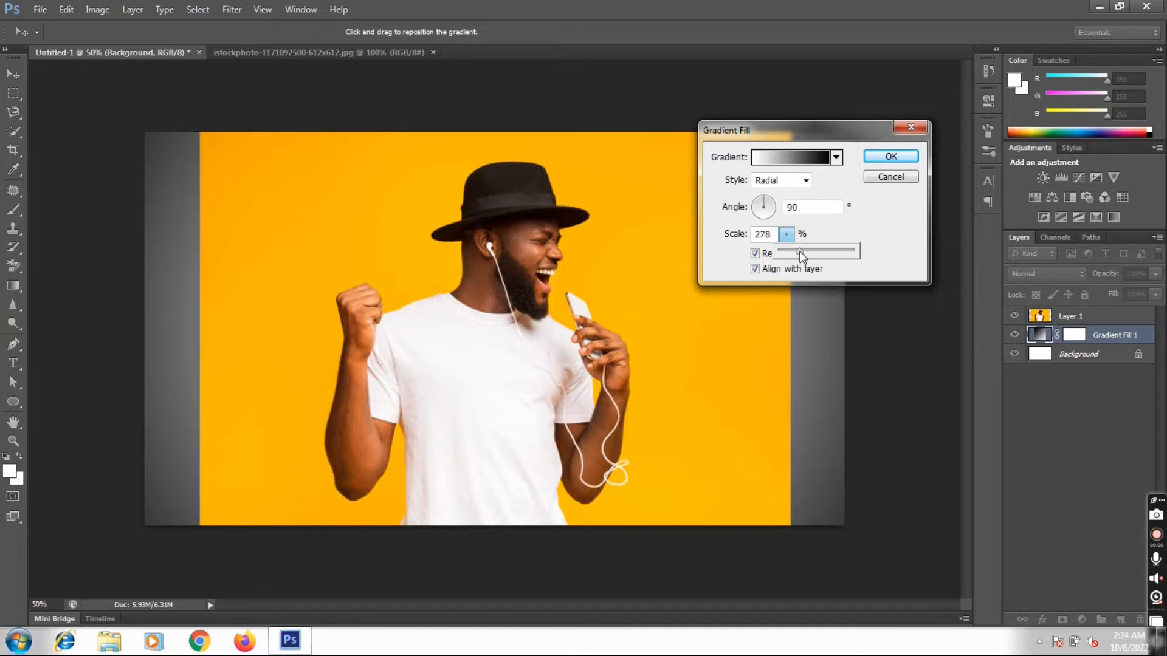
left_click(891, 156)
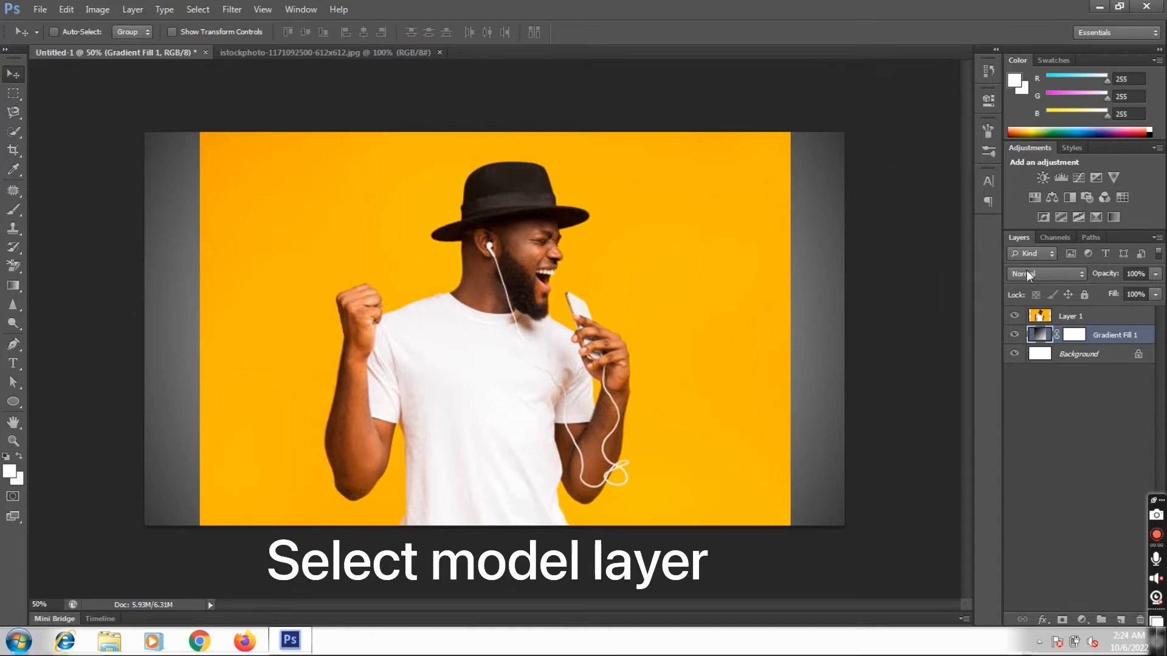
- Hide the photo on Layer 1 with a black layer mask
left_click(1065, 320)
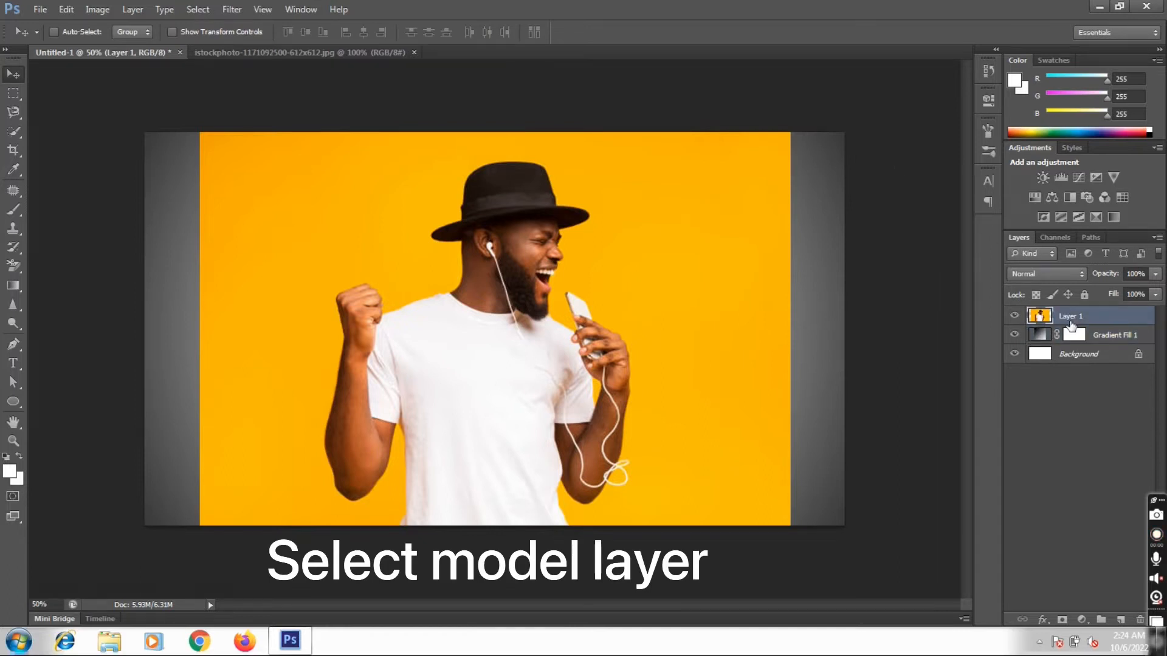
left_click(1061, 621, "alt")
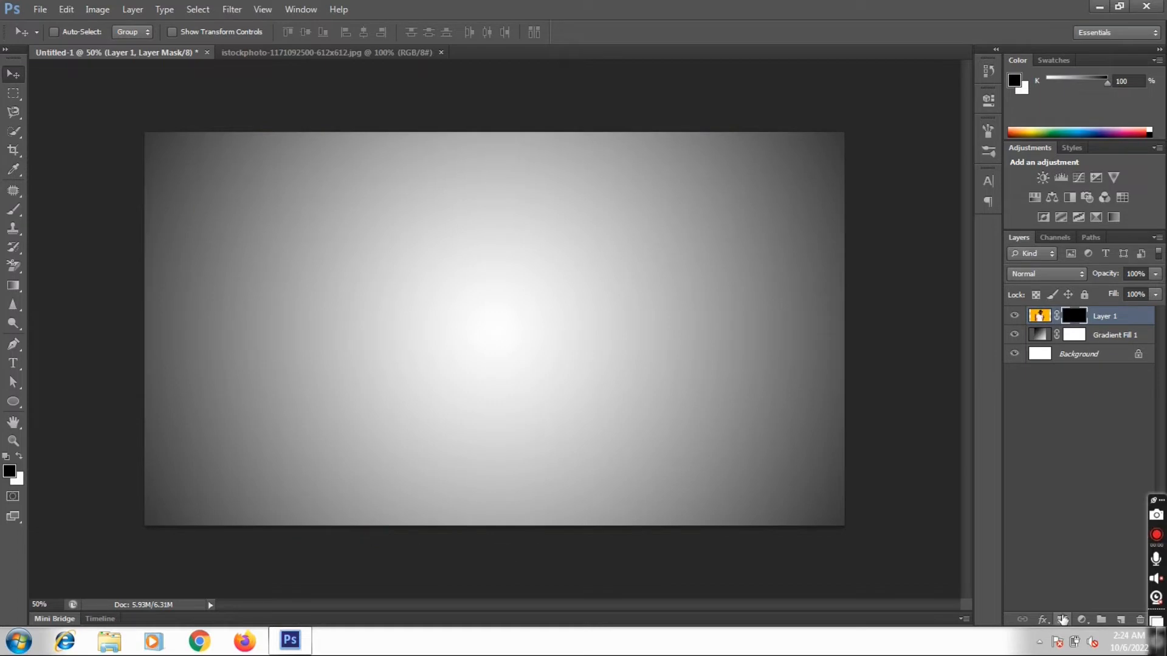
- Choose a textured 2500 px sampled tip for the Brush tool and reduce its size to 1600 px
left_click(10, 208)
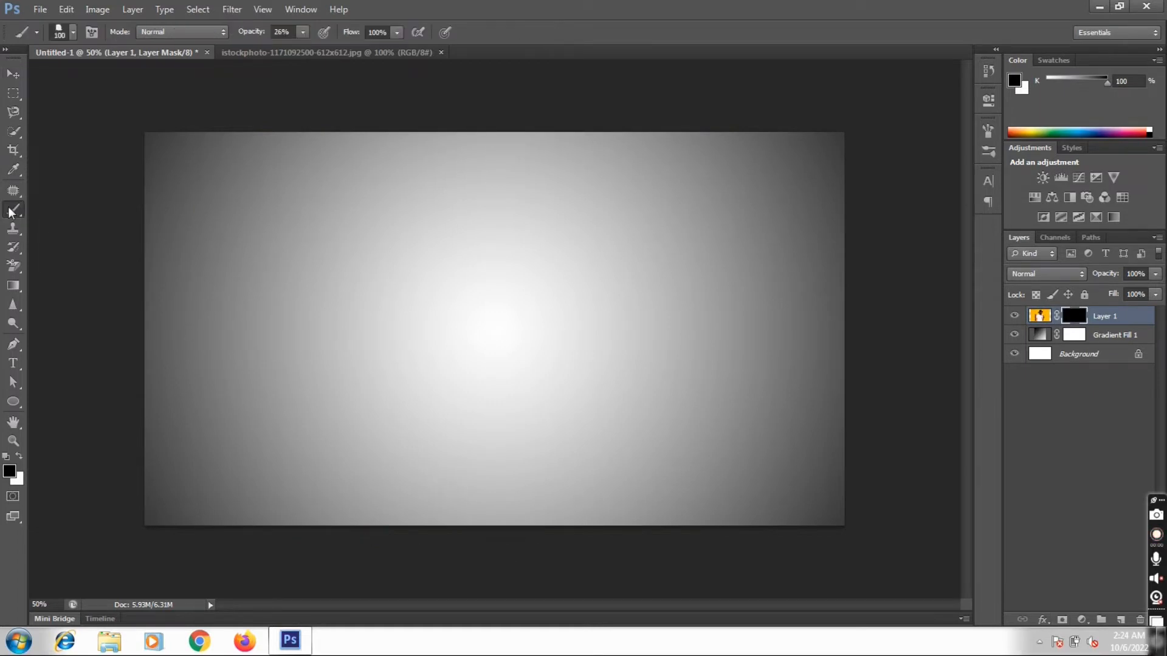
left_click(74, 30)
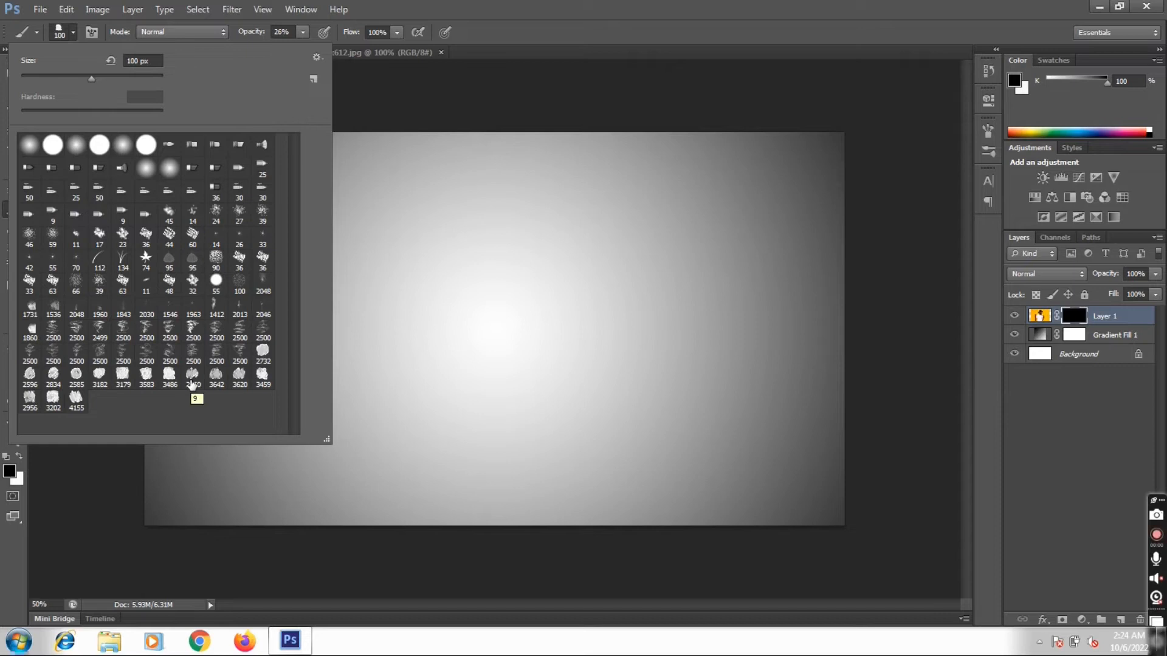
left_click(217, 354)
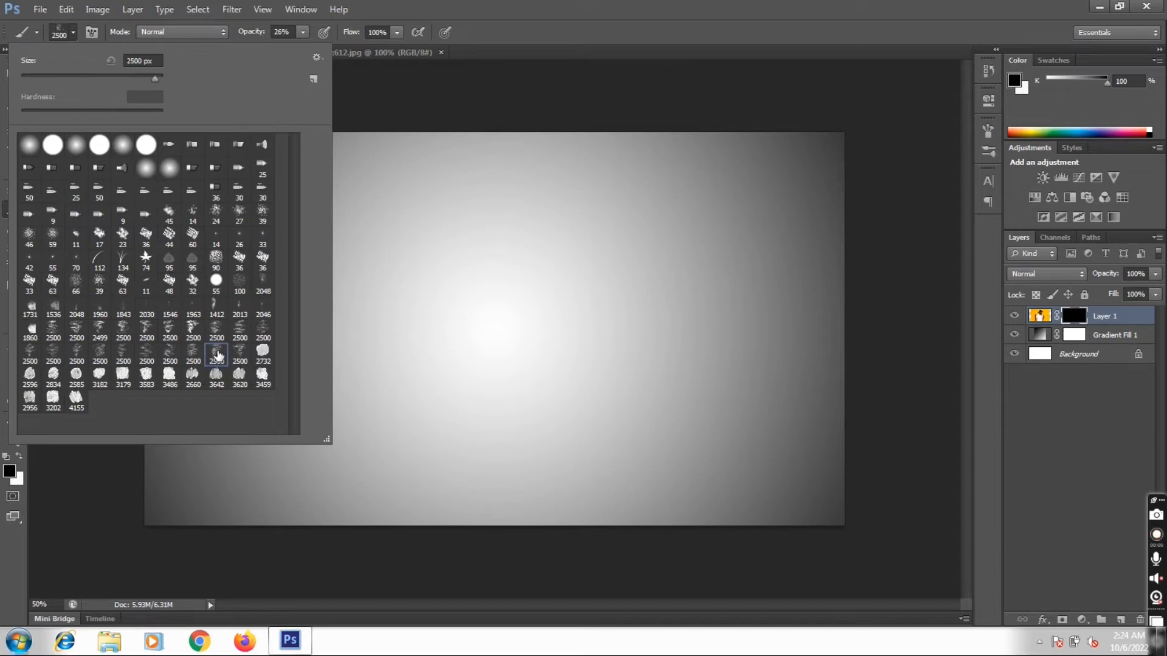
left_click(74, 32)
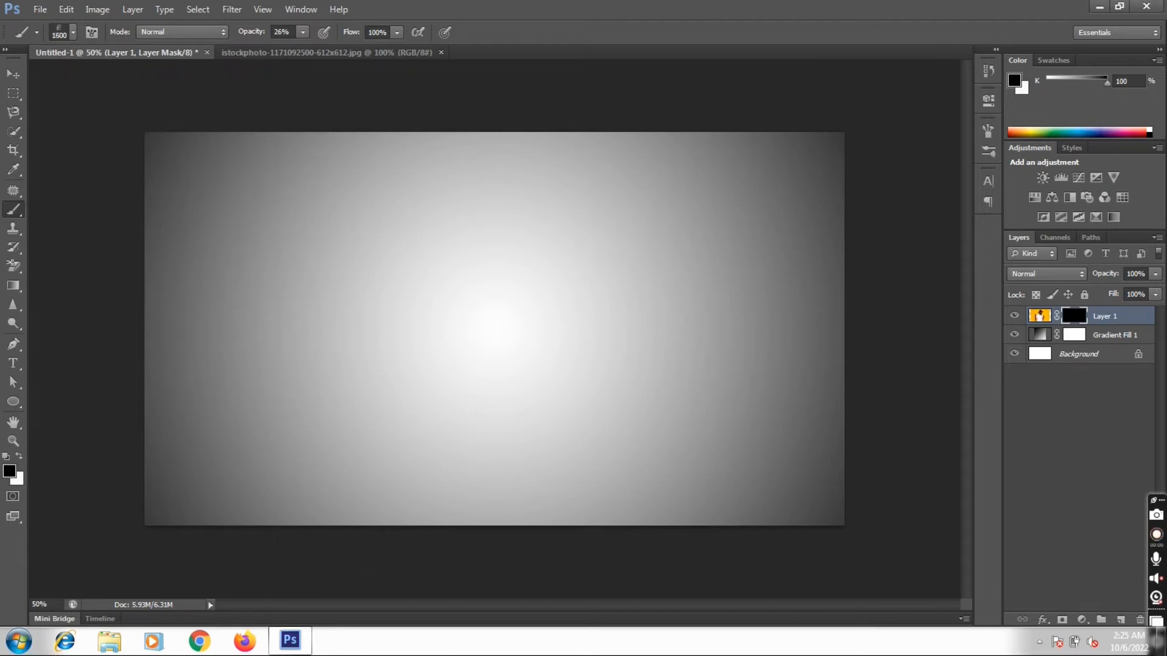
- Reduce the brush tip to 1143 px and rotate its angle to -151°
left_click(987, 130)
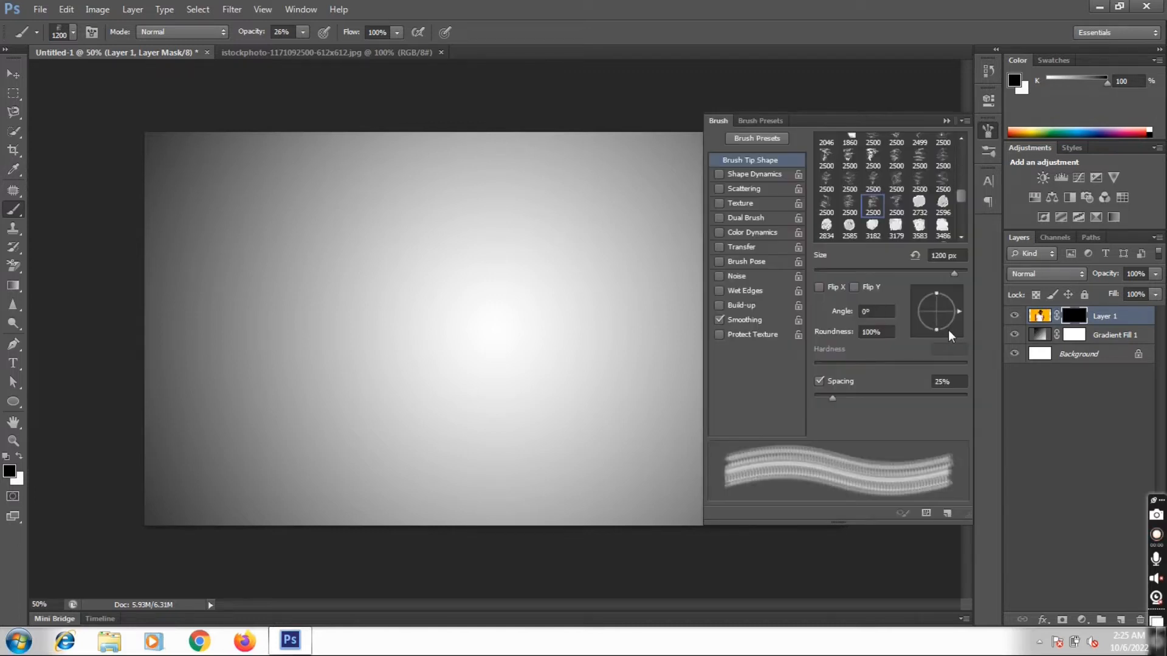
left_click(926, 326)
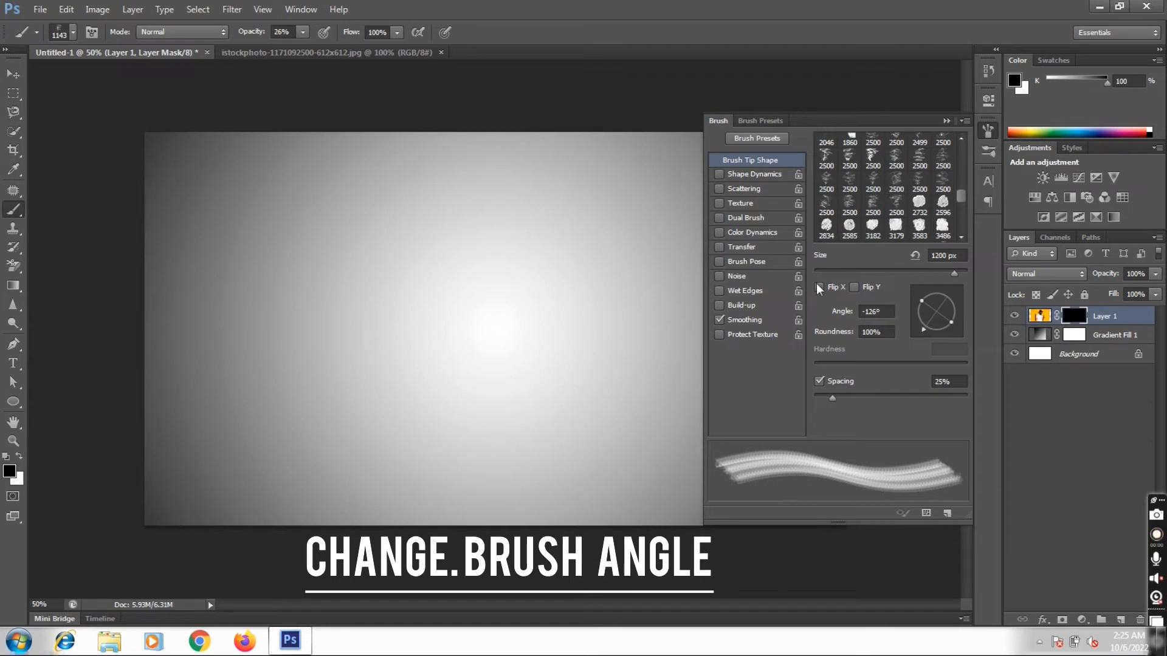
left_click(928, 329)
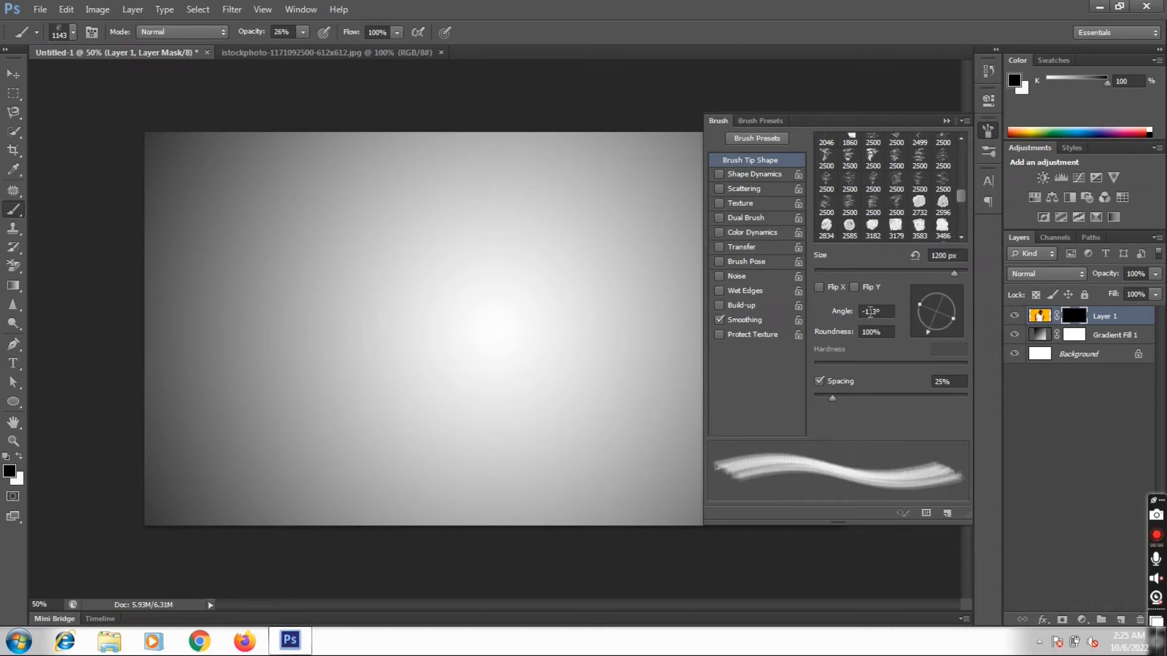
left_click(920, 320)
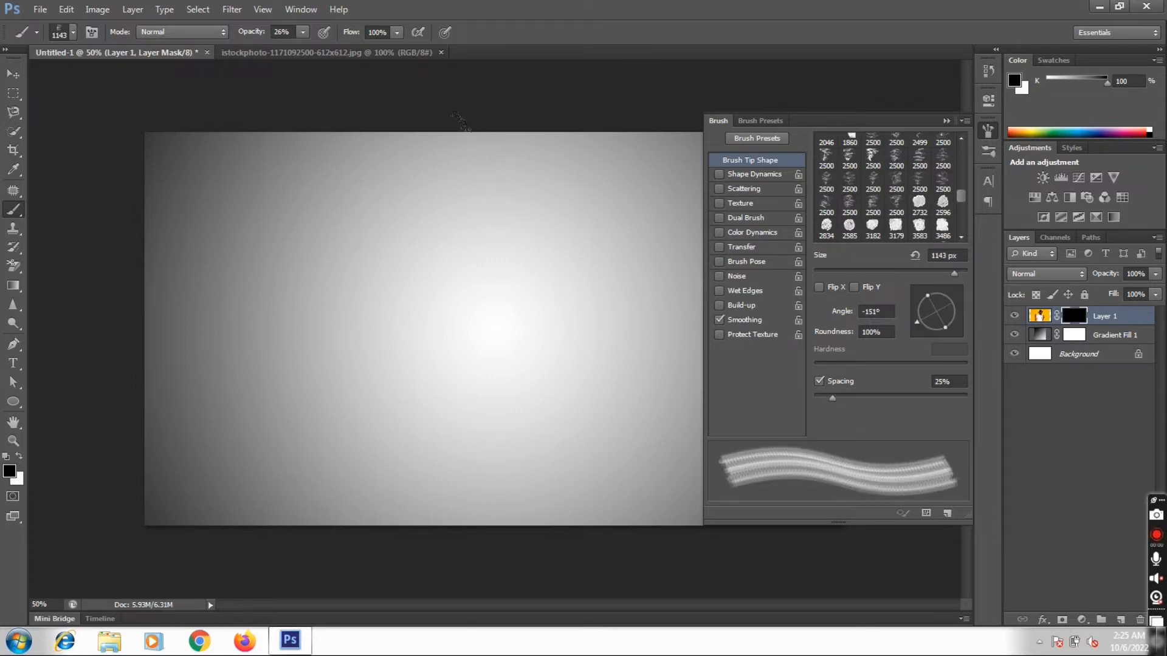
- Make white the foreground color and stamp the brush on Layer 1's mask around the man's hat and face at 26% opacity
left_click(22, 456)
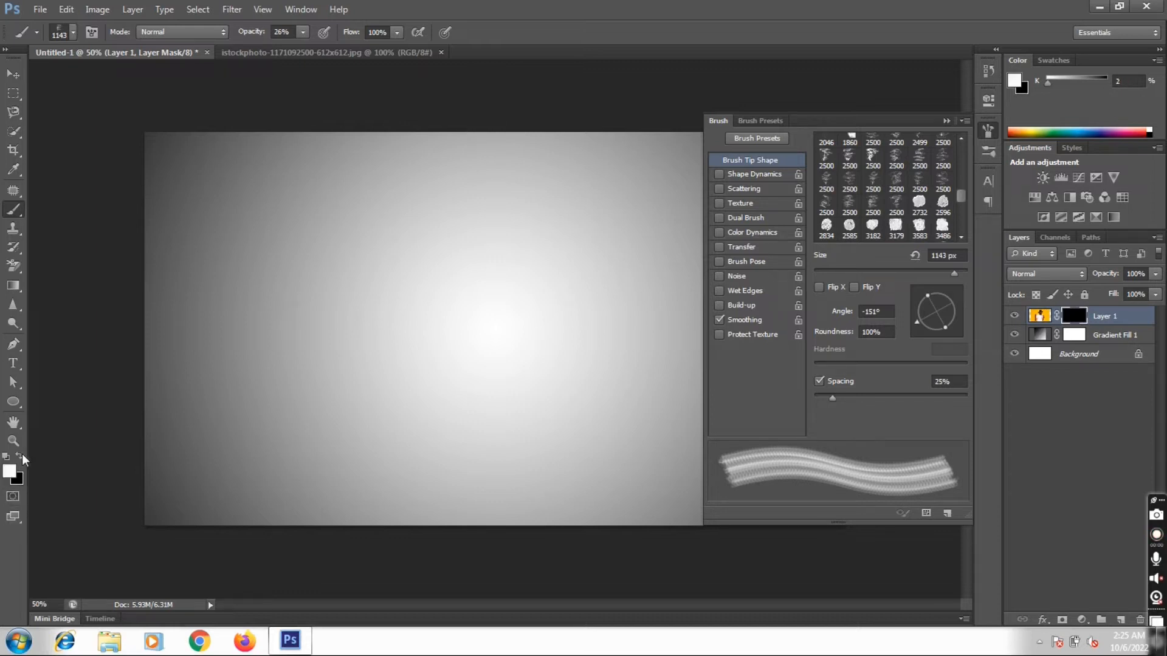
left_click(493, 163)
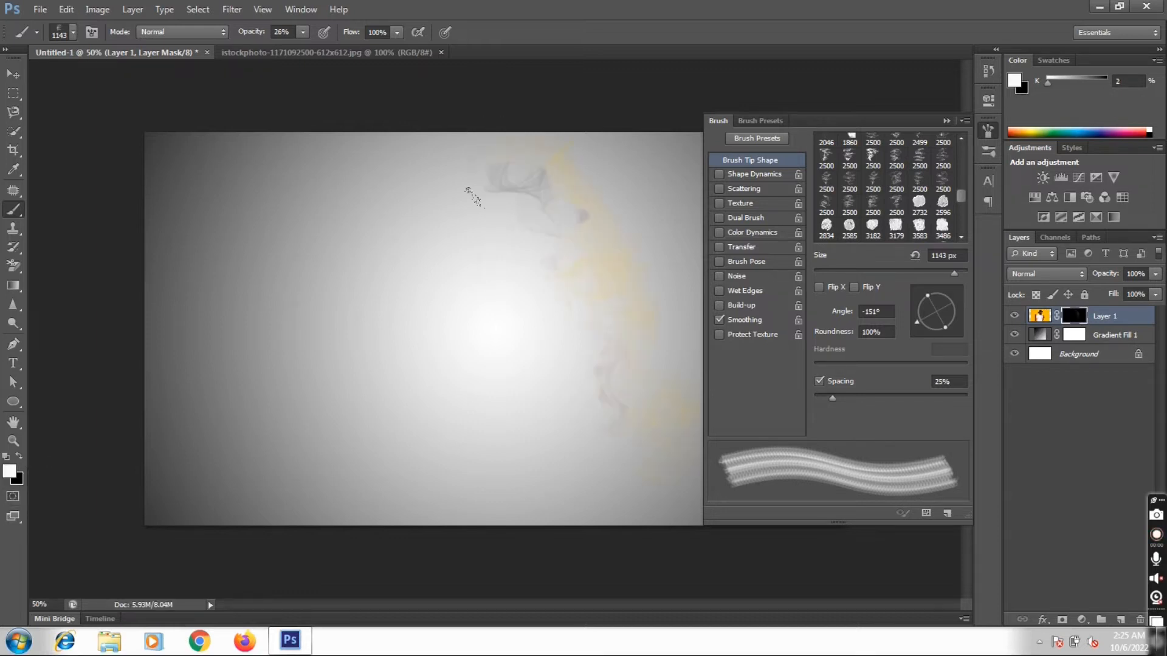
left_click(470, 120)
- Raise the brush opacity to 59%
left_click(298, 33)
left_click_drag(311, 48, 314, 48)
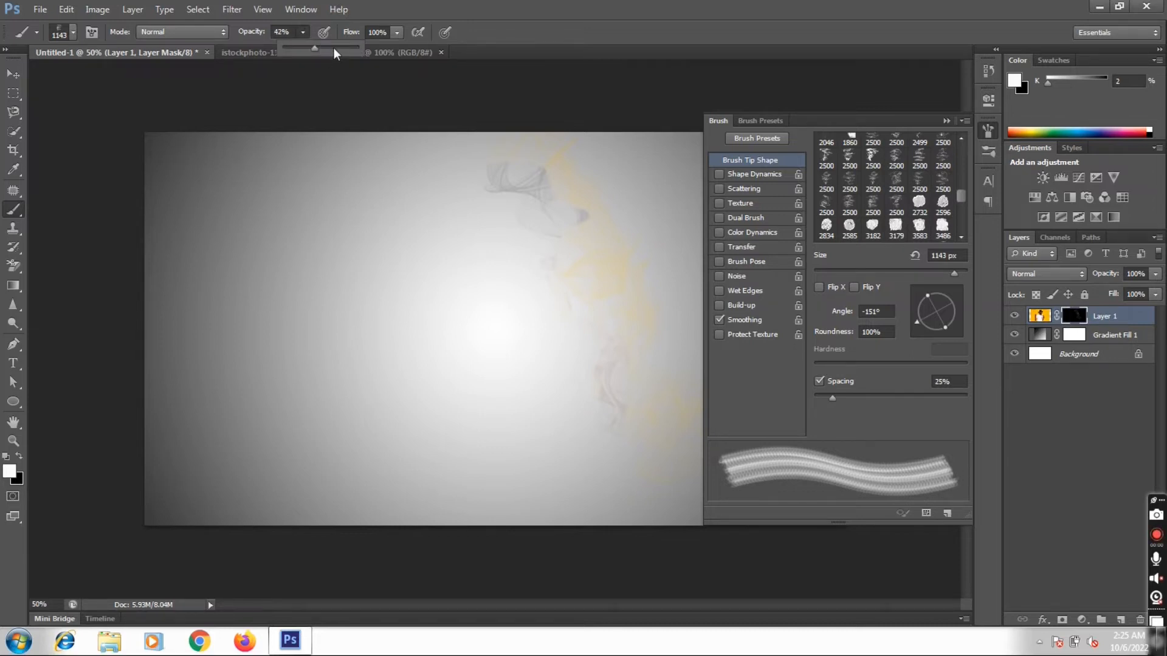
left_click(327, 47)
left_click(474, 93)
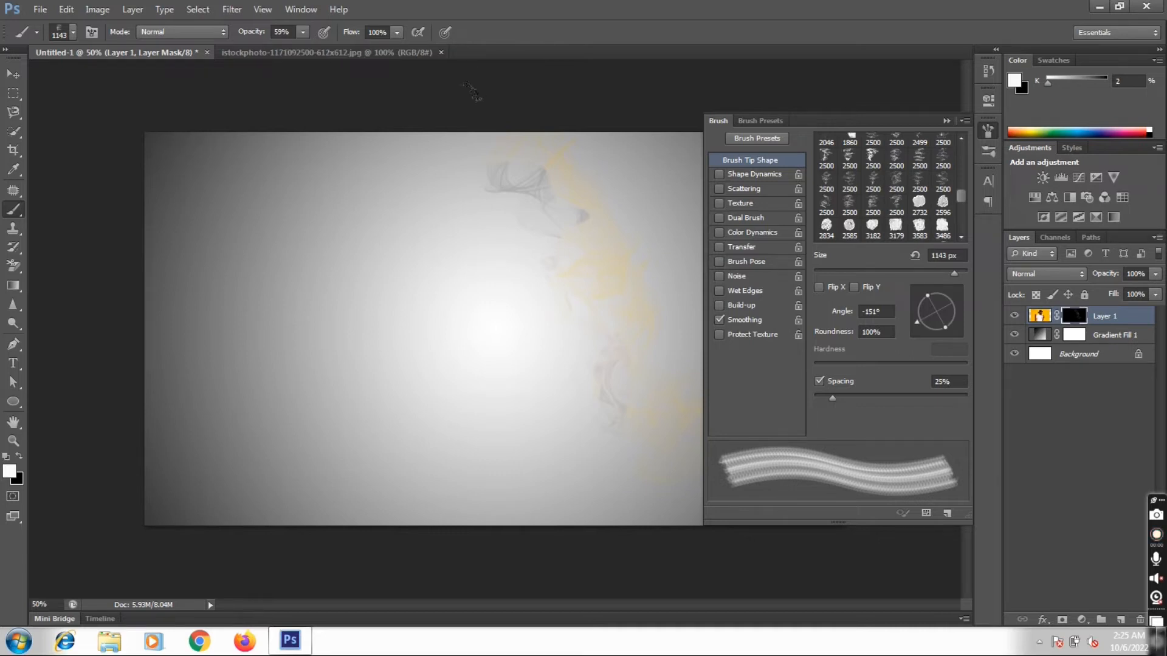
- Stamp Layer 1's mask beside the man's face, and again around his hat and raised fist with the tip angle at -32°
left_click(442, 262)
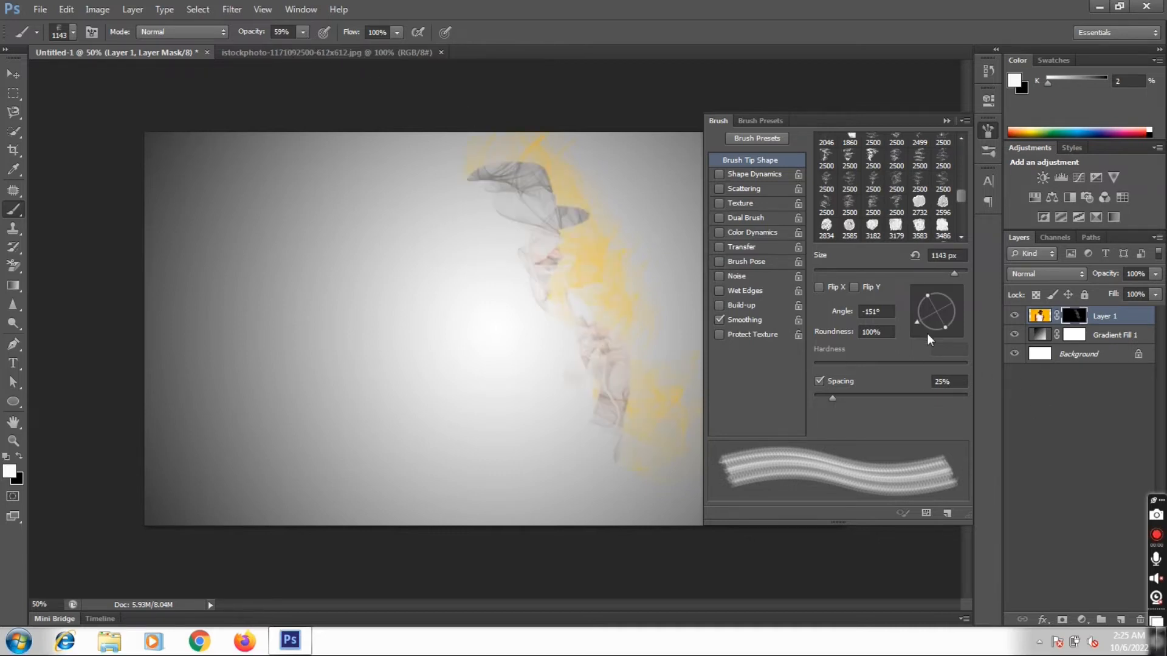
left_click(950, 320)
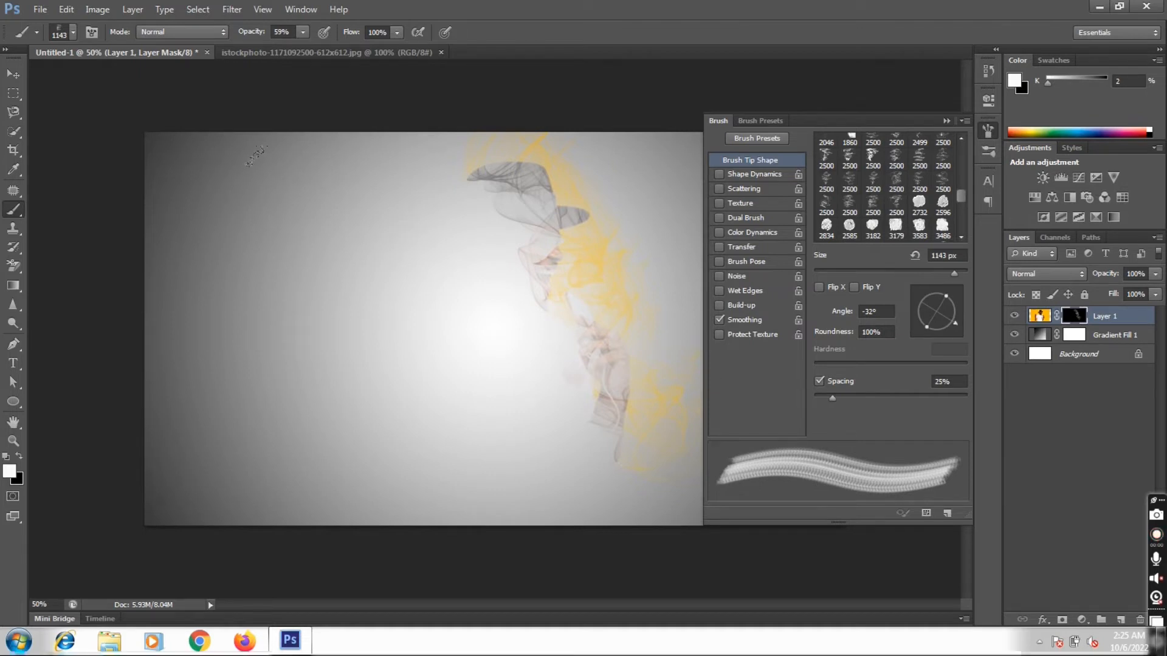
left_click(383, 304)
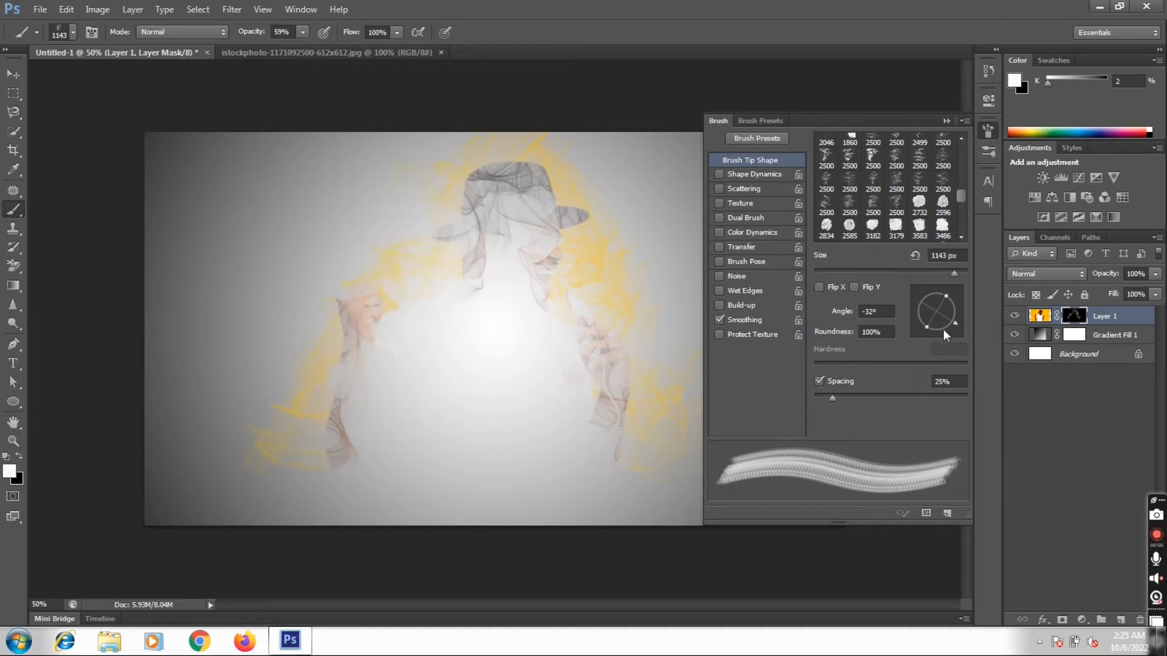
- Stamp the mask over the man's forearms and lower shirt with the tip rotated to -100° and -95°
left_click_drag(943, 329, 931, 331)
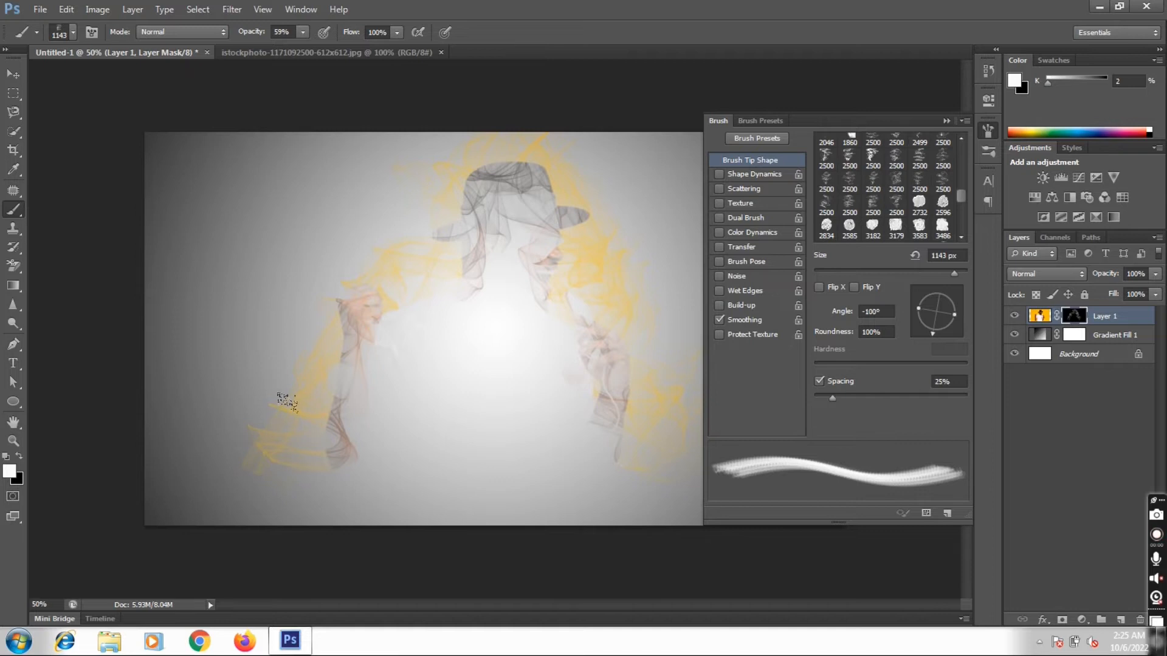
left_click(287, 404)
left_click(204, 402)
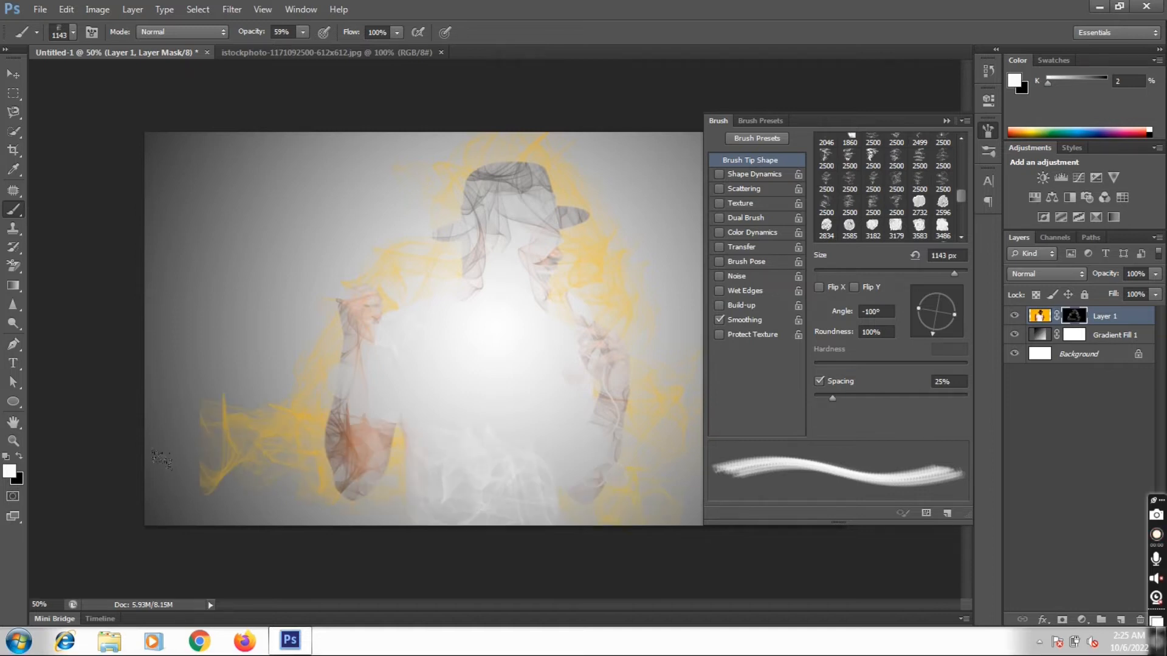
left_click(936, 328)
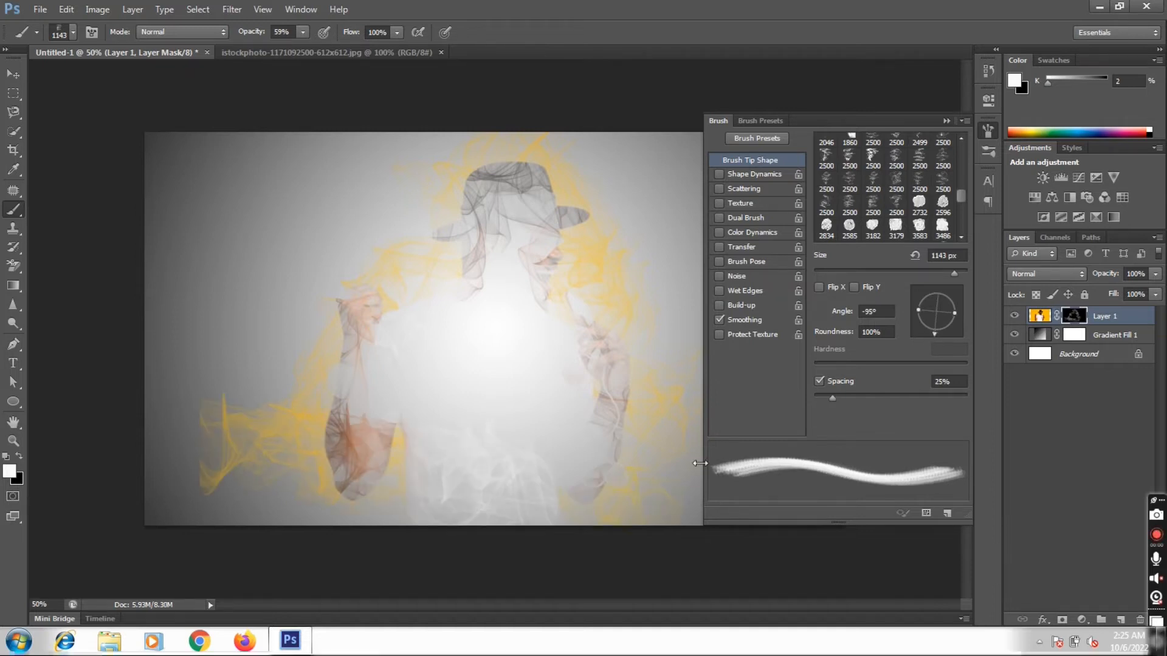
left_click(325, 436)
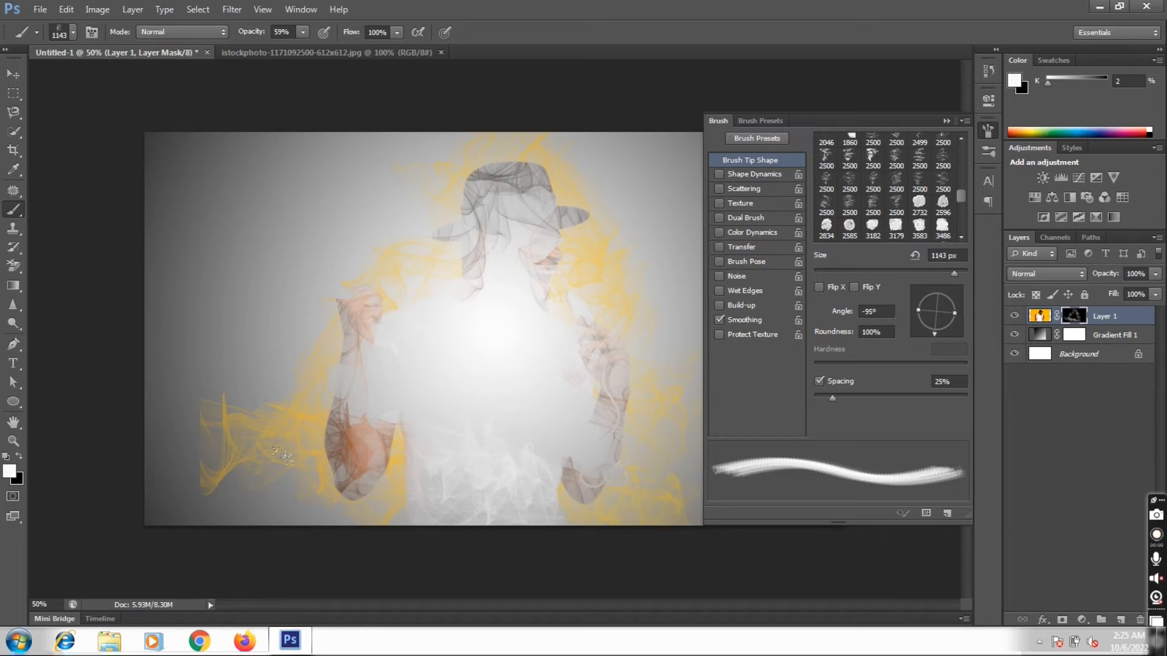
- Raise the brush opacity to 96% and stamp the mask again over the forearms and lower shirt
left_click(301, 31)
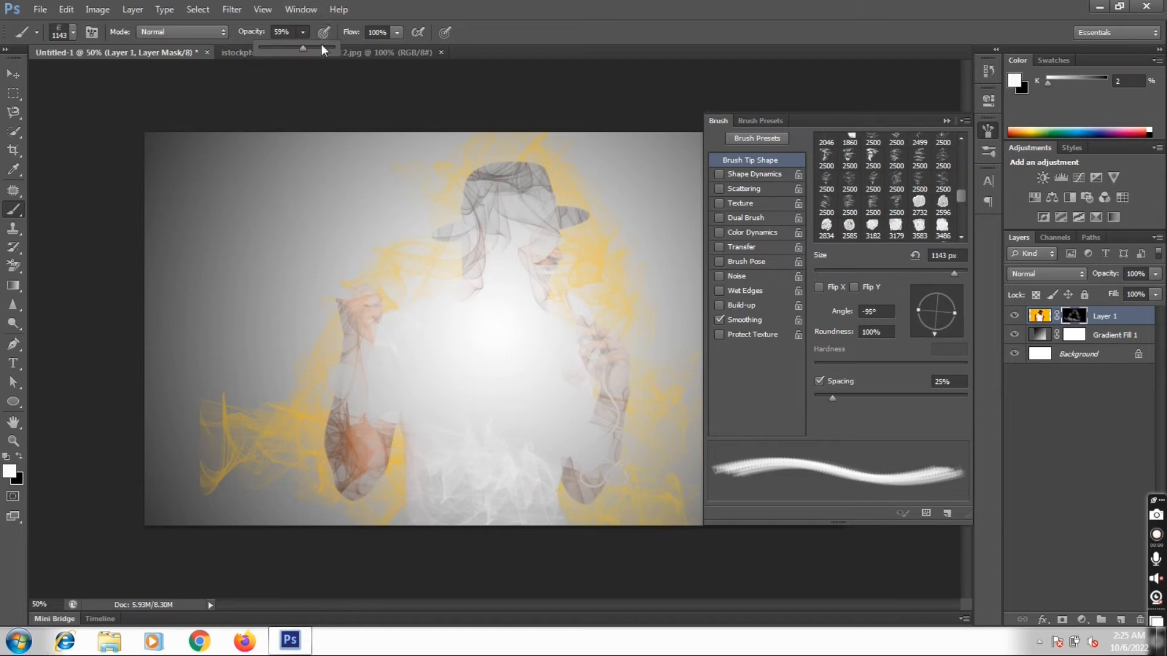
left_click(330, 47)
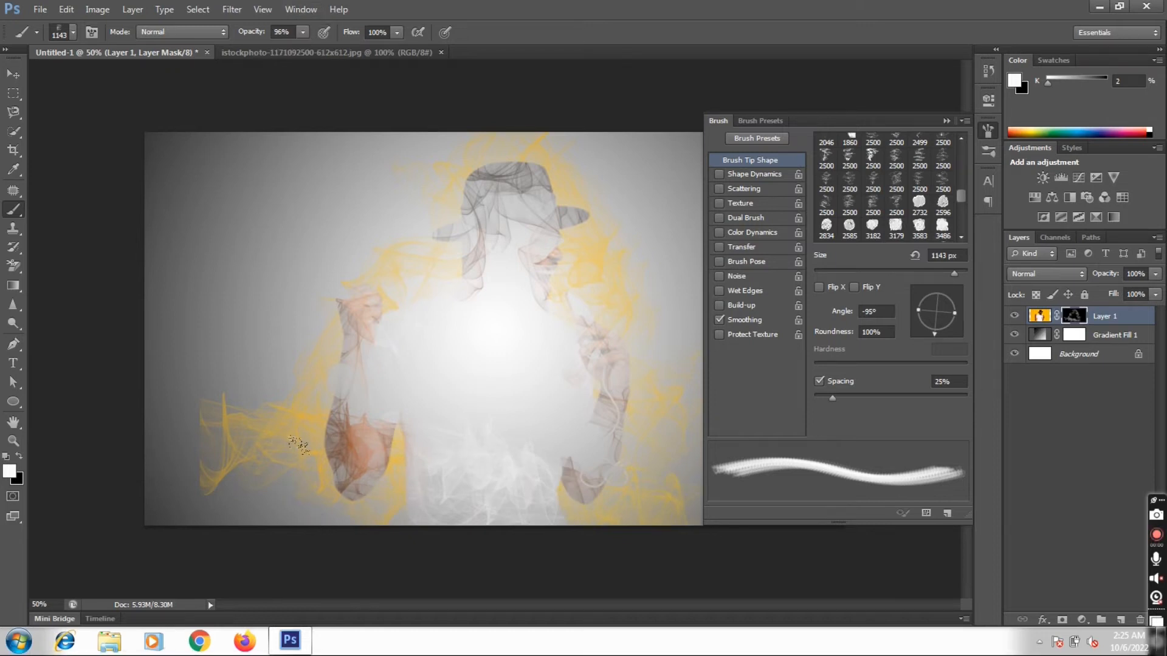
left_click(294, 540)
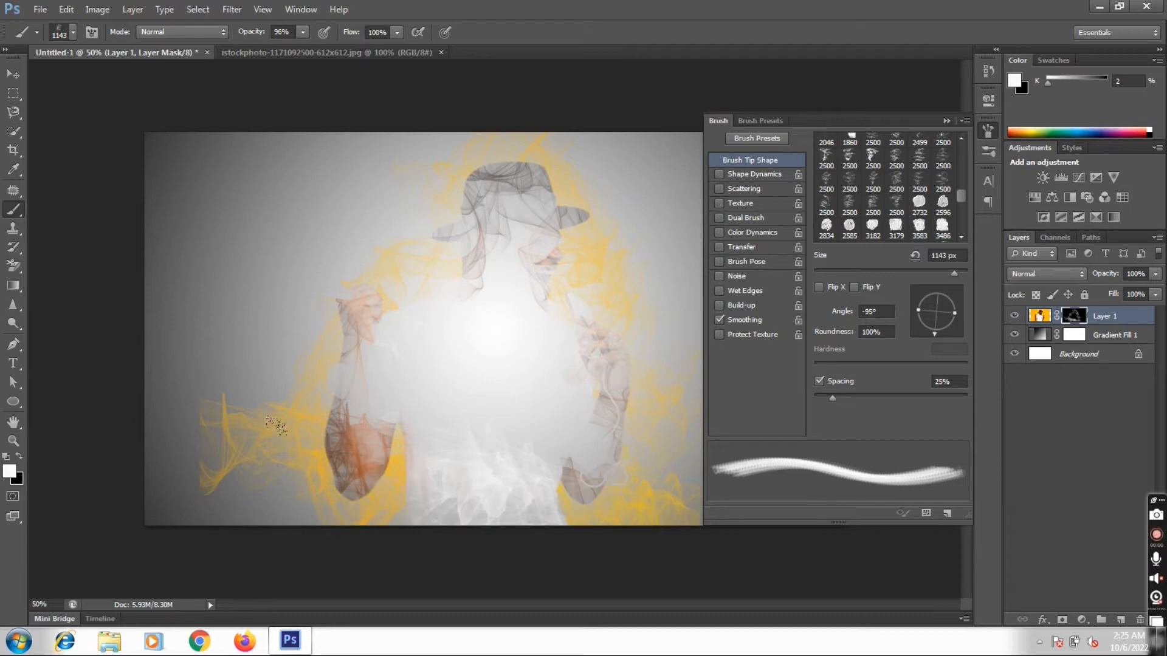
left_click(271, 425)
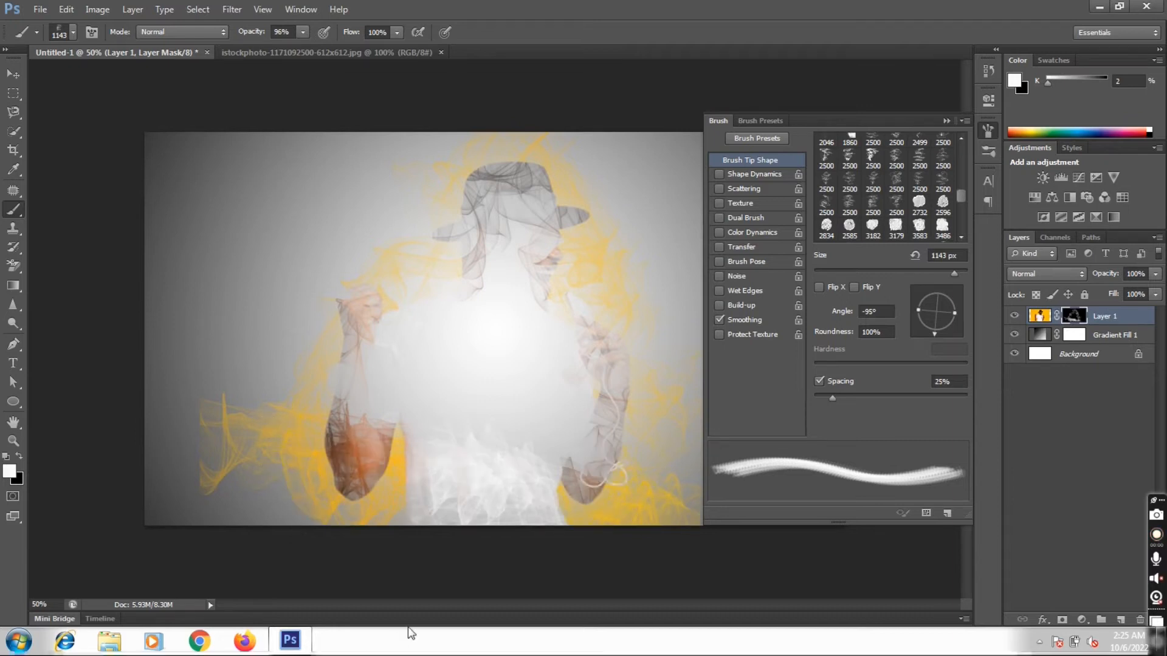
- Rotate the brush tip to -43° and stamp the mask around the hat and the raised fist
left_click(943, 328)
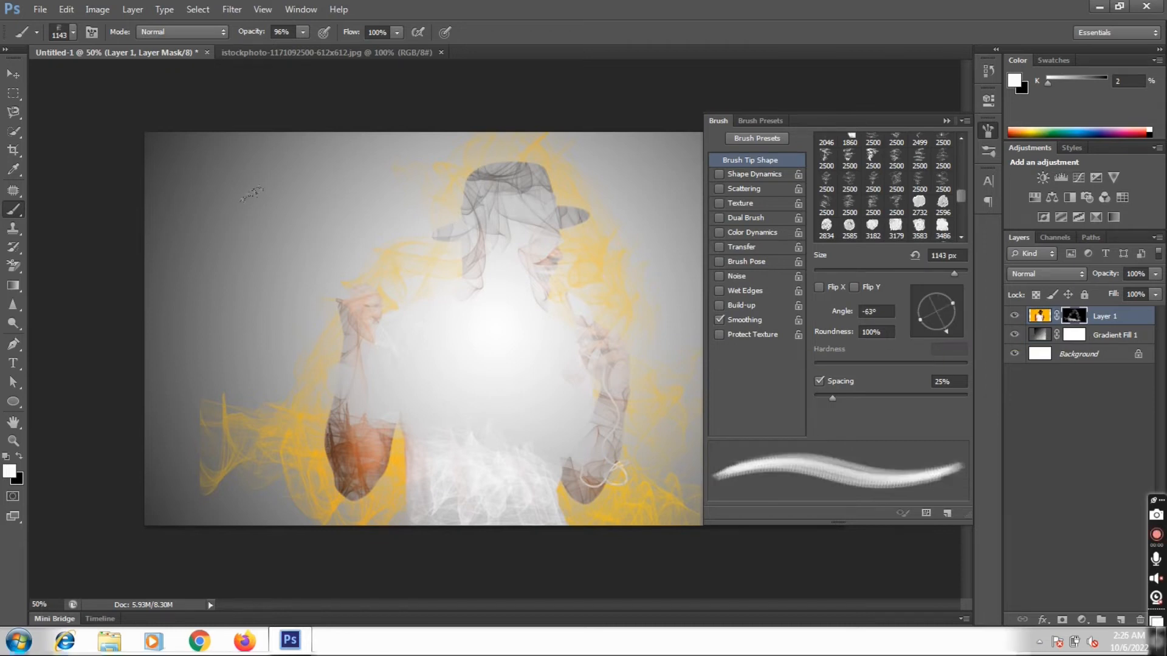
left_click(948, 322)
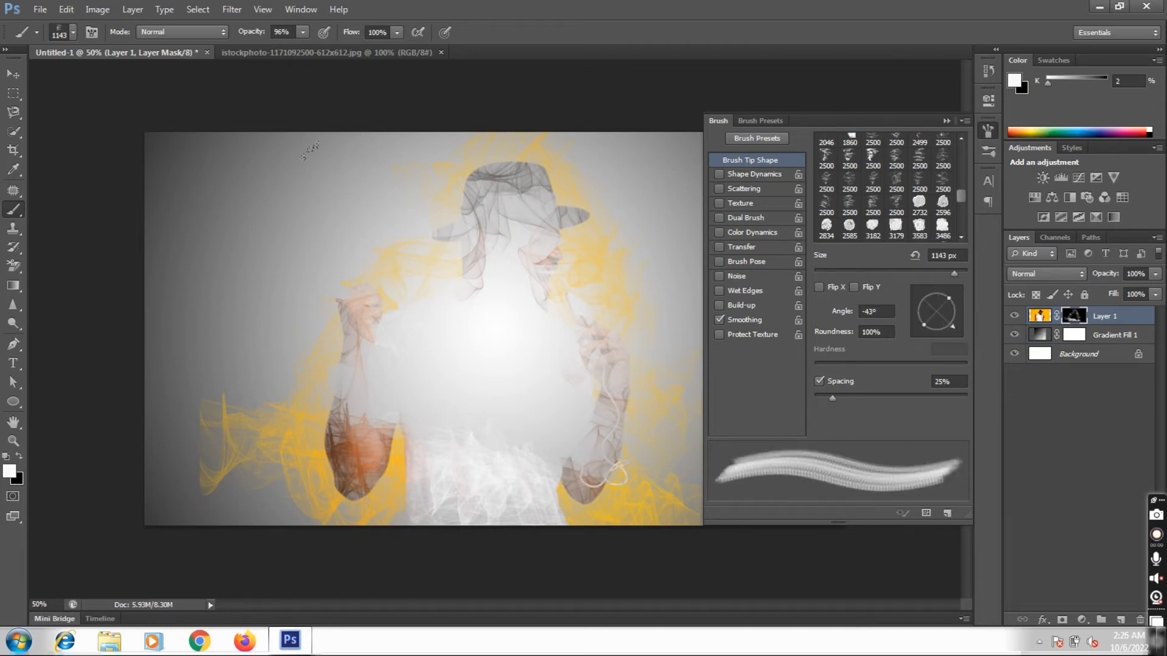
left_click(410, 263)
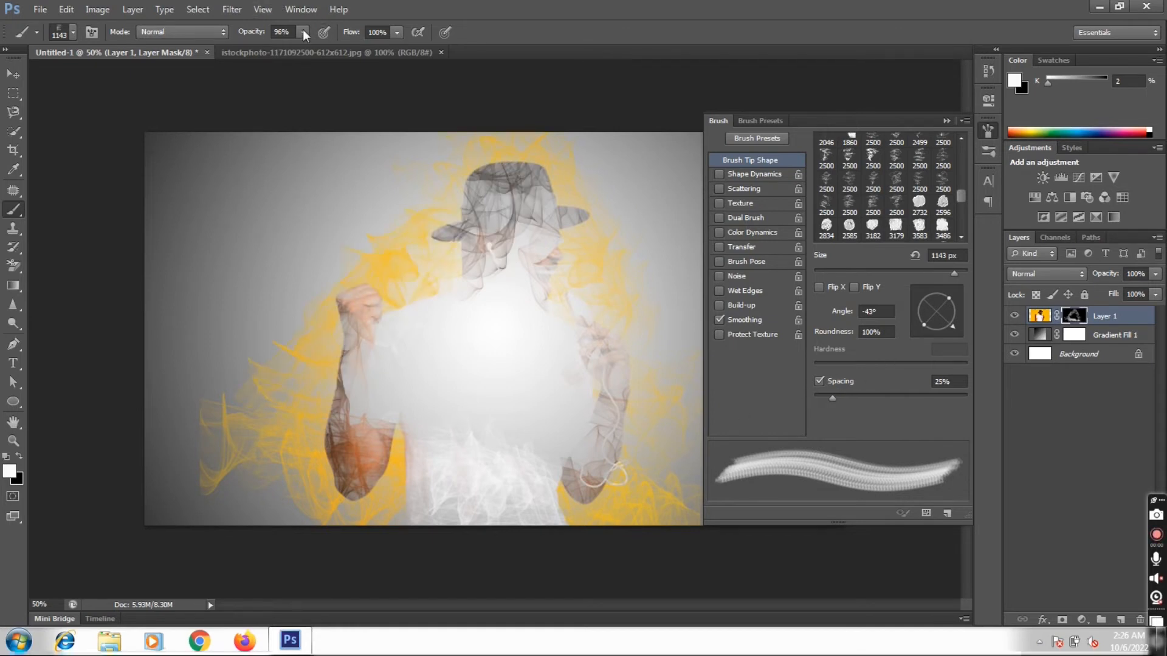
- Rotate the brush tip to -146° and stamp the mask around the face and the hand holding the phone
left_click(918, 320)
left_click(918, 324)
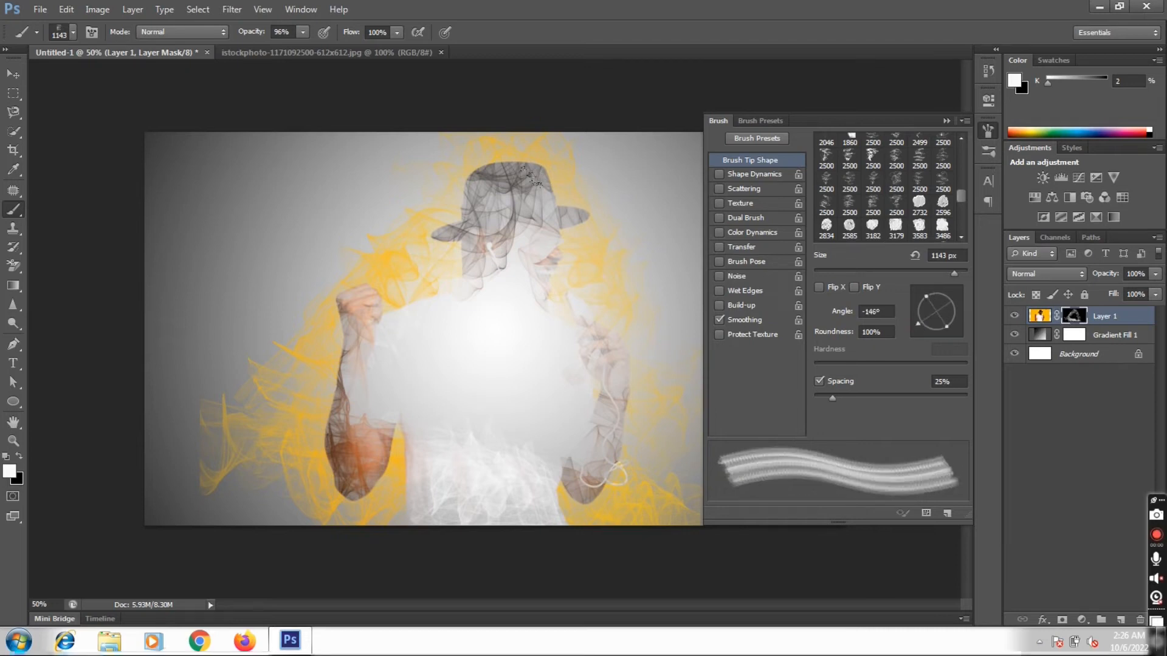
left_click(530, 178)
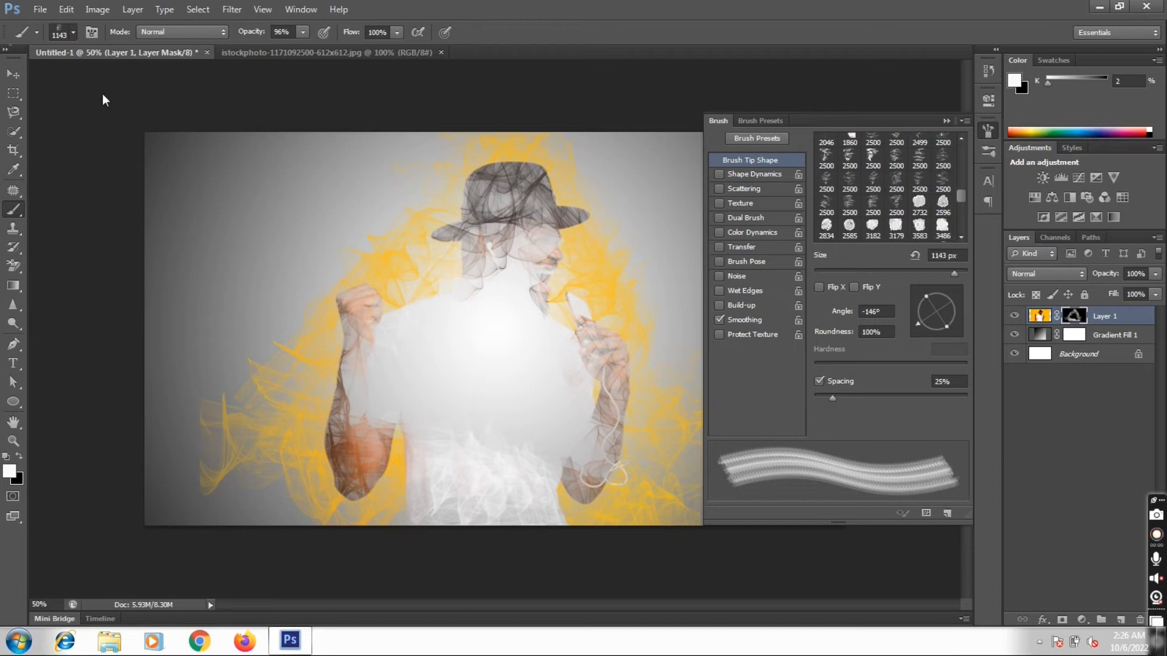
- Choose the 2956 px sampled brush tip and reduce its size to 471 px
left_click(72, 32)
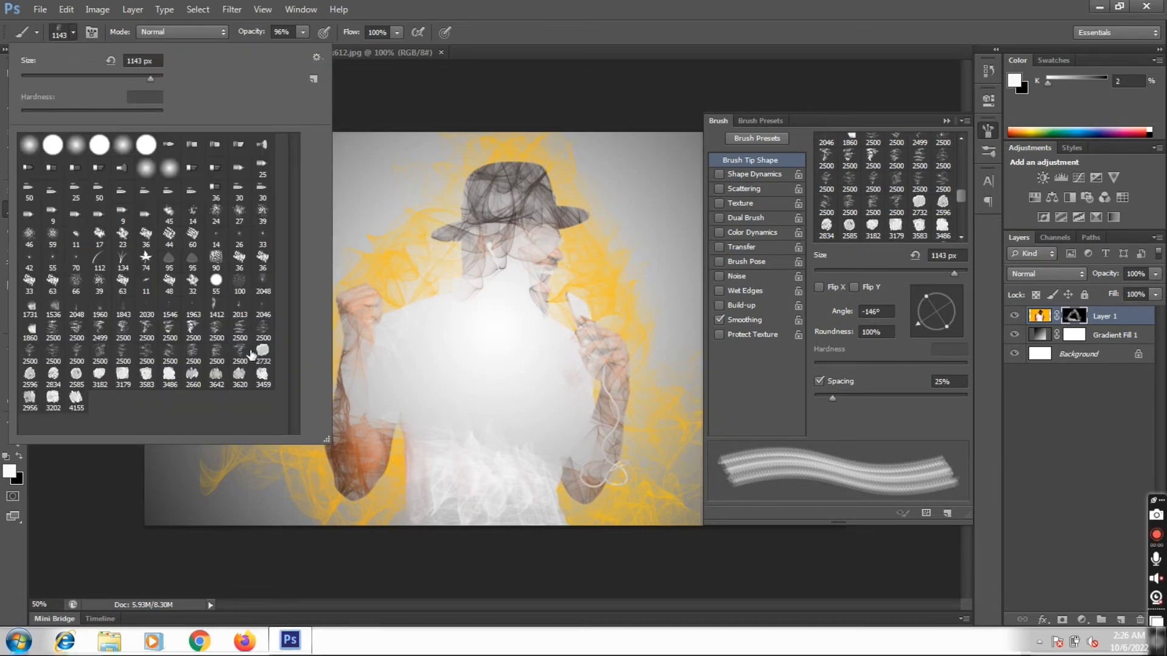
left_click(71, 34)
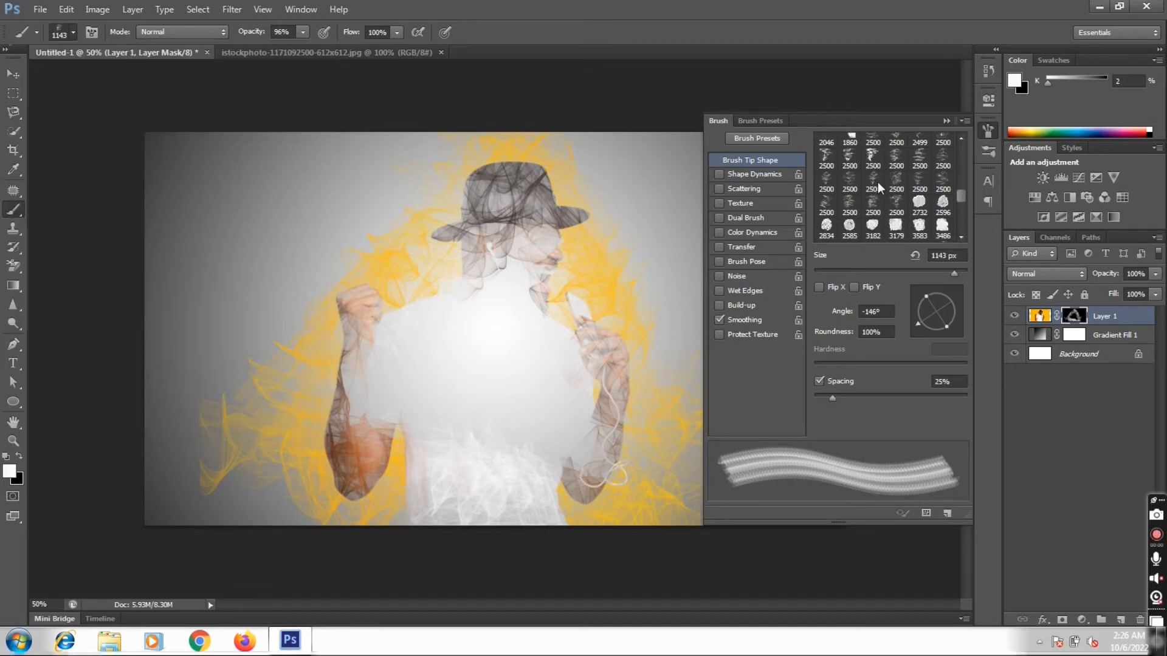
left_click(961, 200)
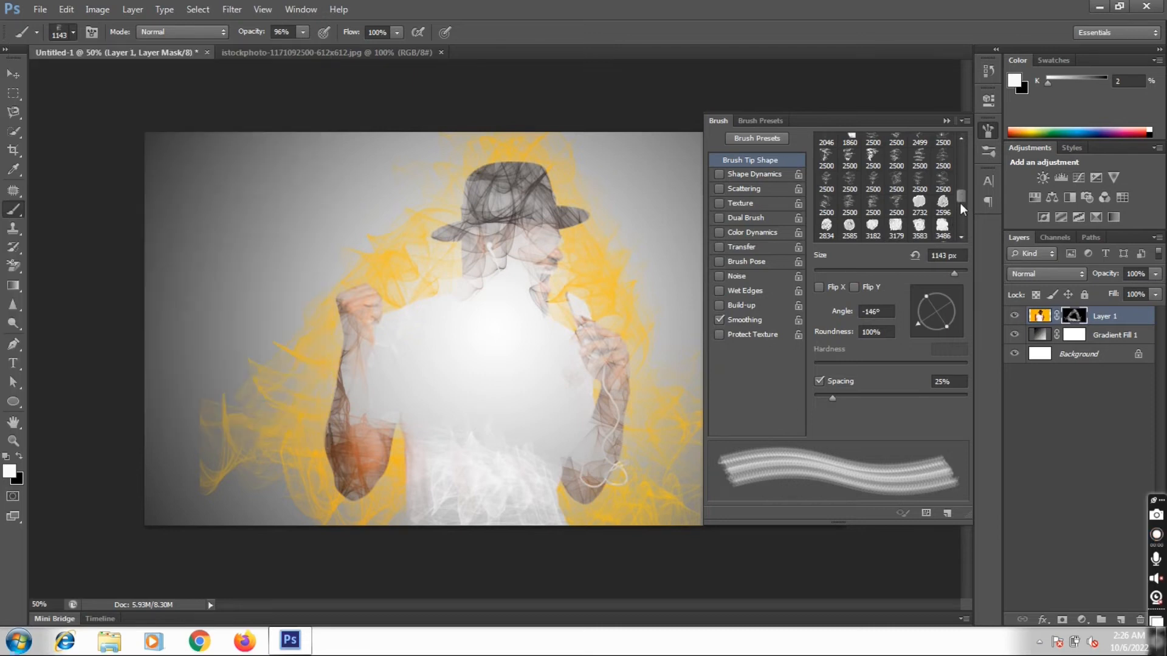
scroll(962, 204, "down", 3)
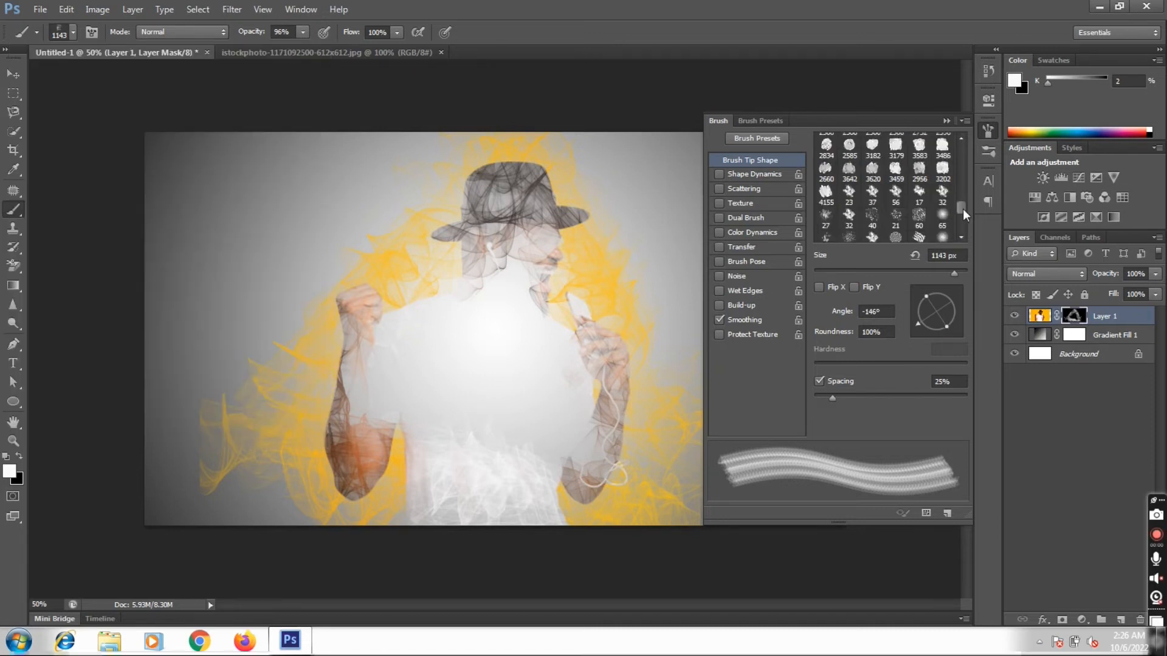
scroll(963, 206, "up", 2)
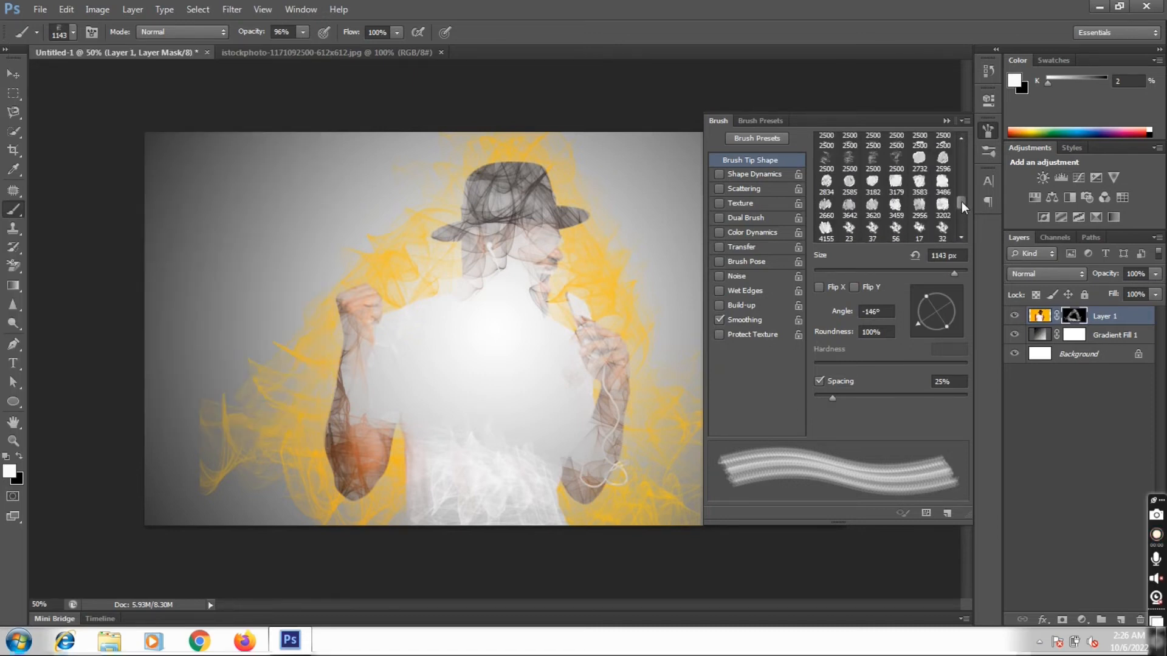
scroll(961, 200, "up", 2)
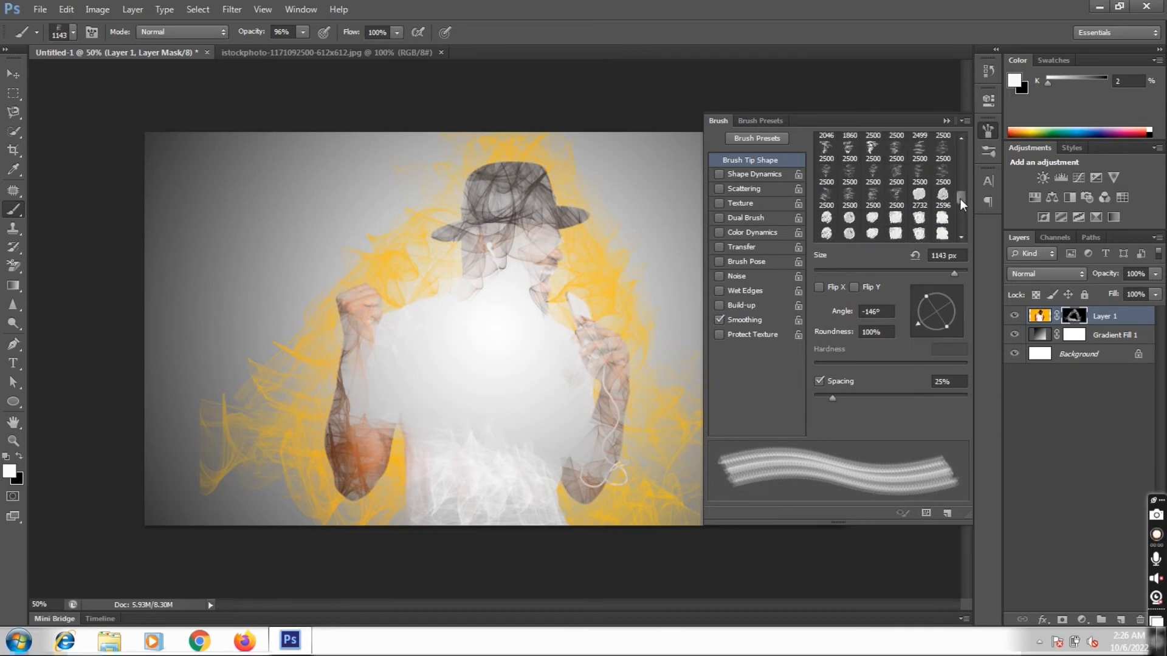
scroll(961, 198, "down", 1)
left_click(919, 226)
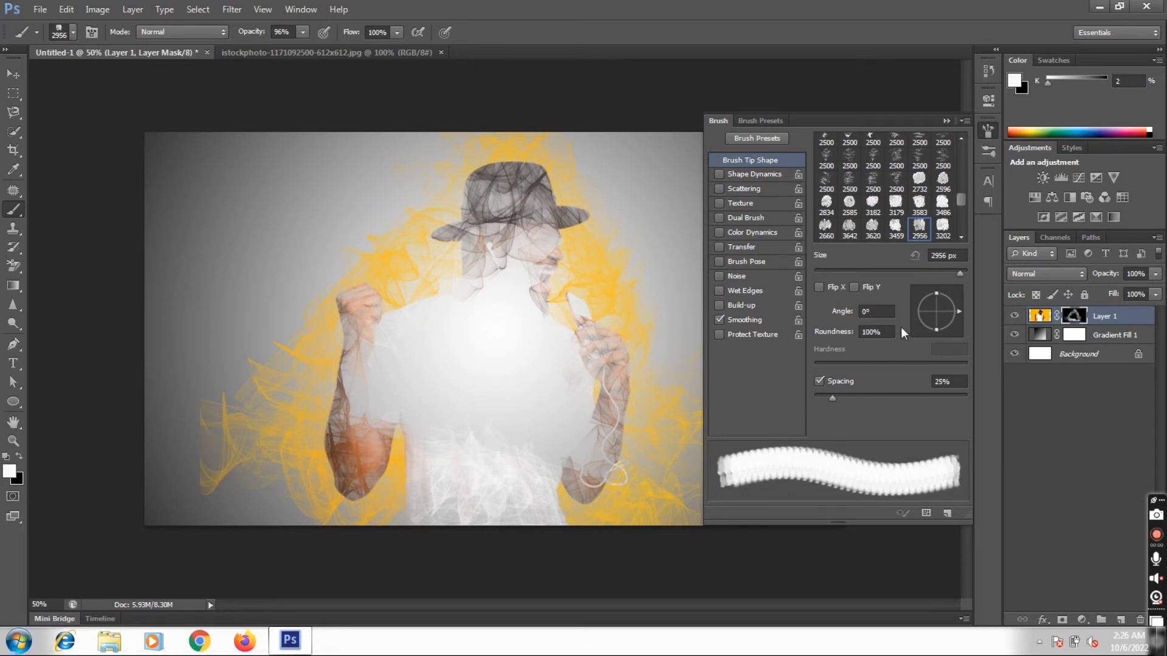
left_click(949, 273)
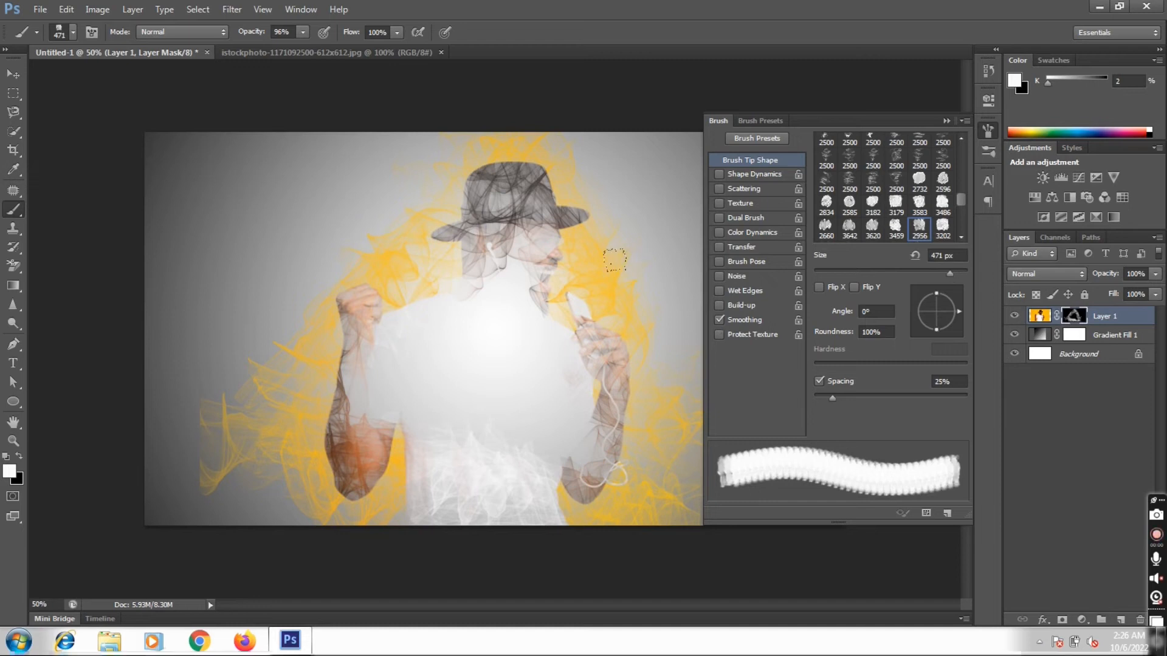
- Paint on the mask over the man's face, neck, shirt and hat to reveal them fully, and collapse the brush settings
left_click(505, 262)
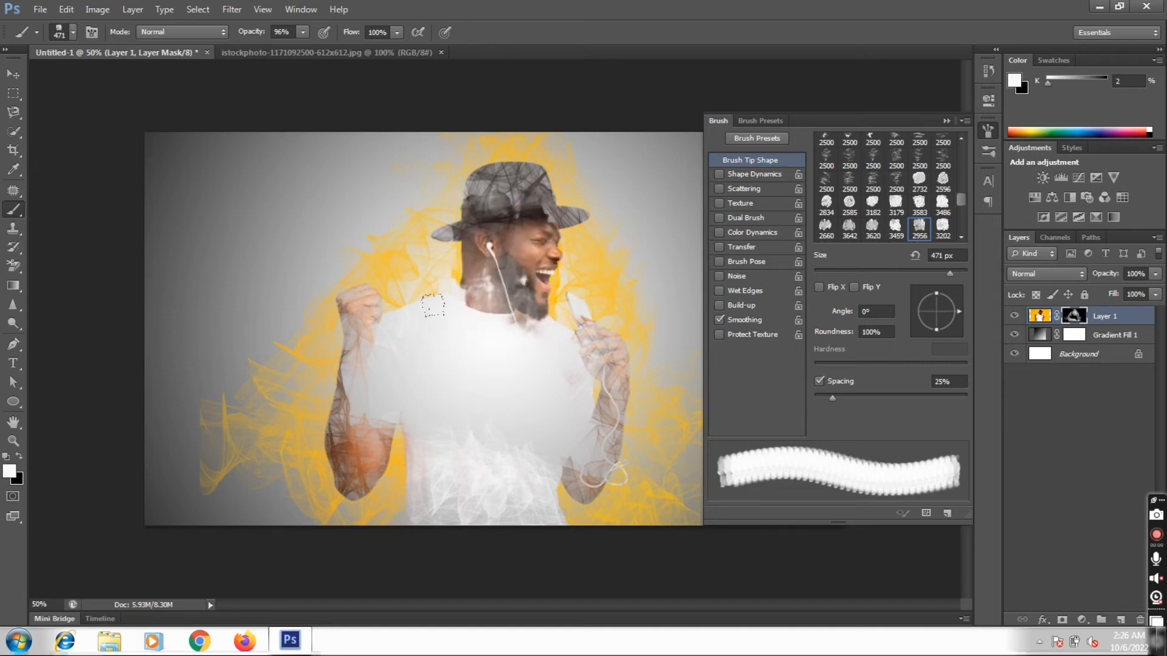
left_click(483, 348)
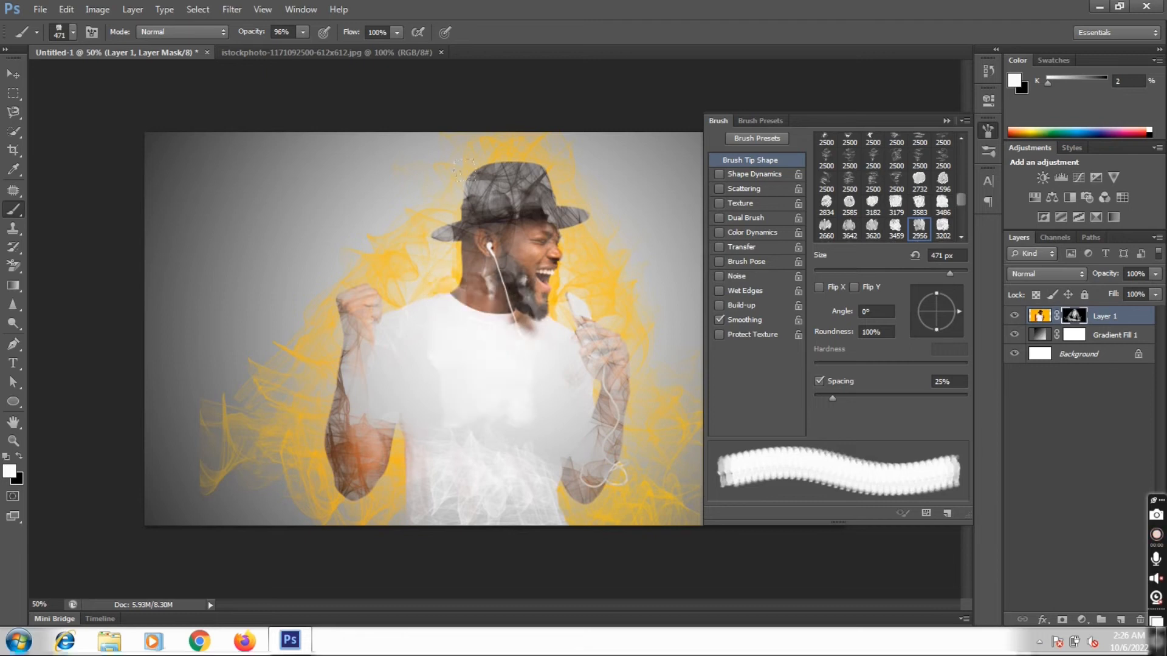
left_click(510, 239)
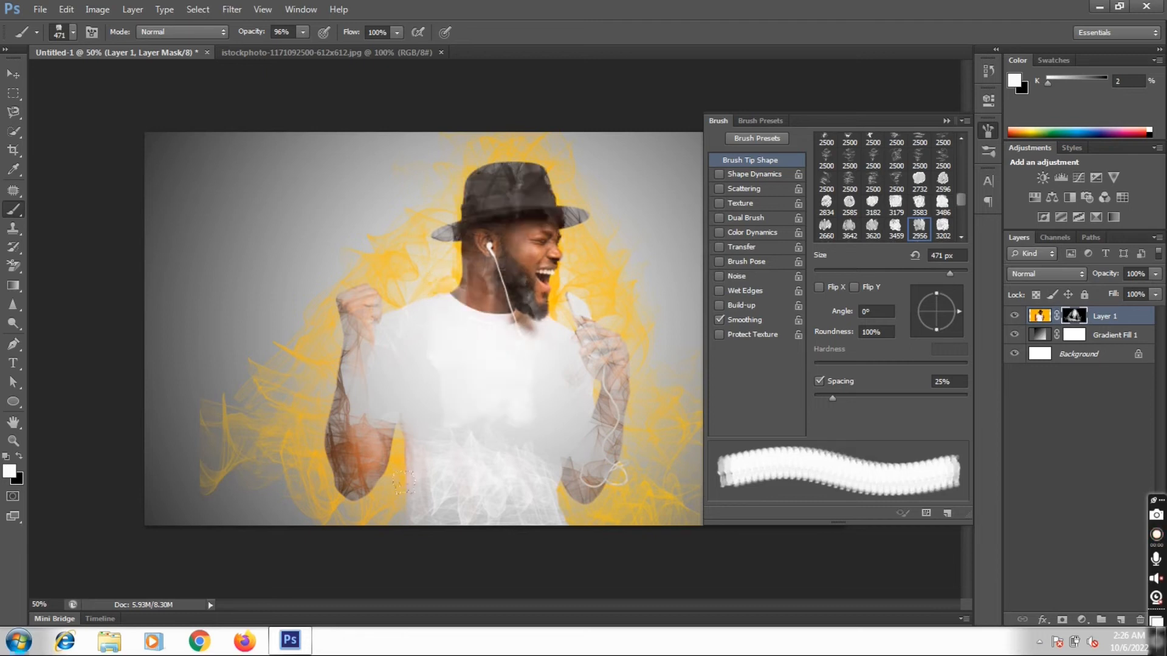
left_click(946, 120)
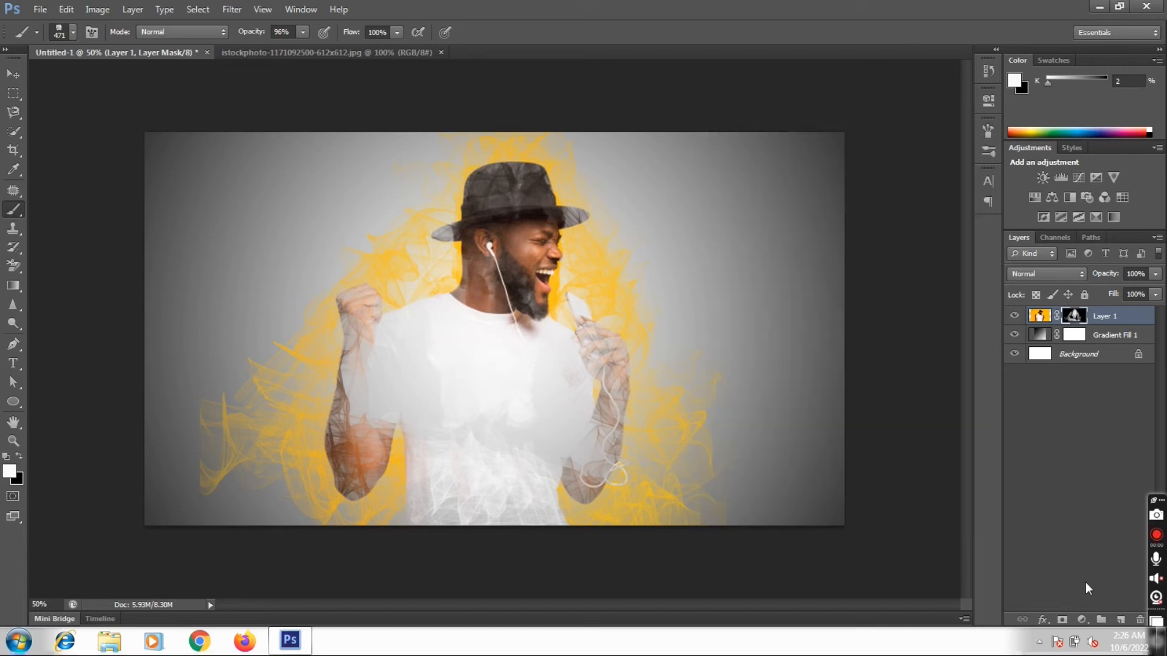
- Add a Vibrance adjustment layer above Layer 1 with Vibrance +100 and Saturation +3
left_click(1084, 620)
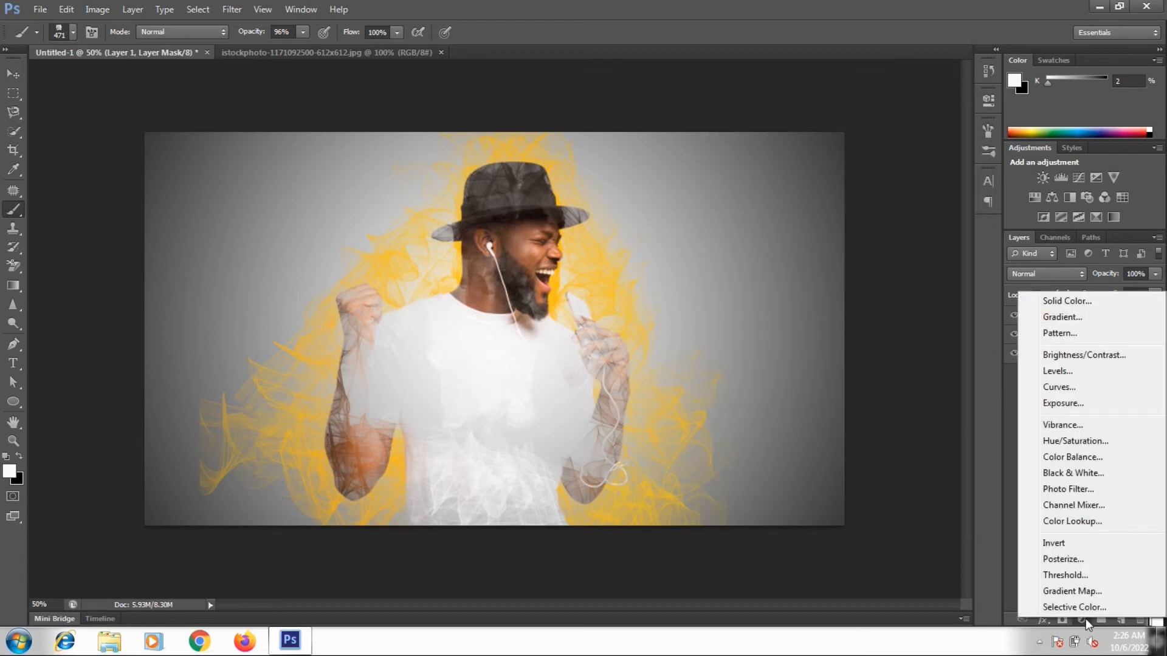
left_click(1071, 430)
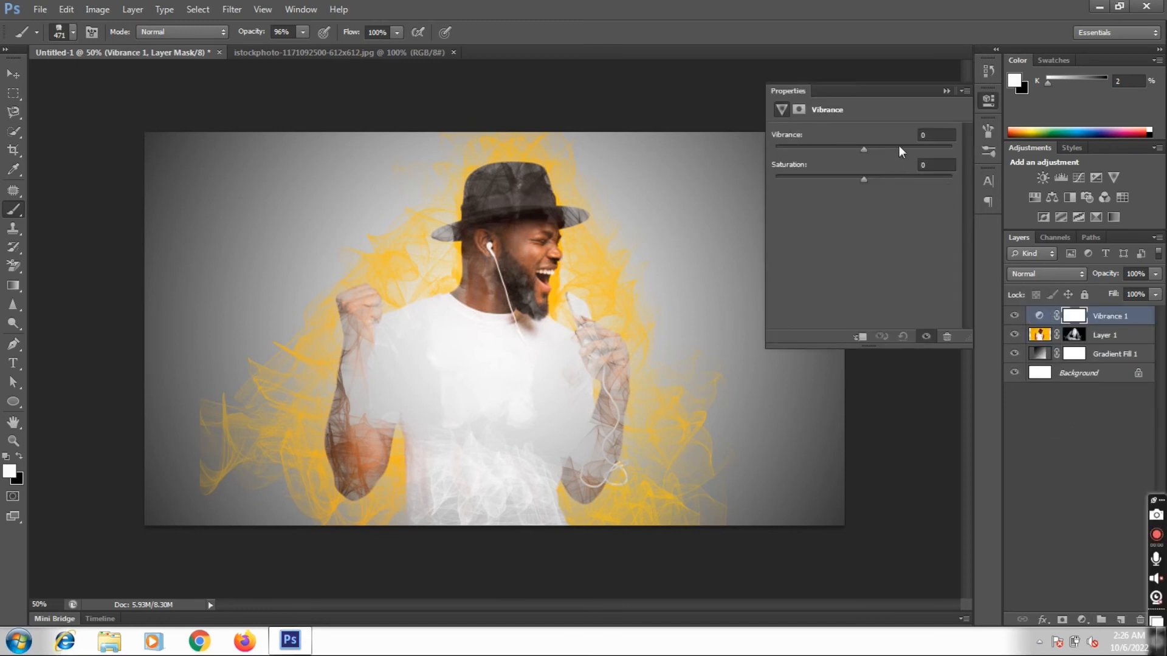
left_click_drag(920, 148, 929, 149)
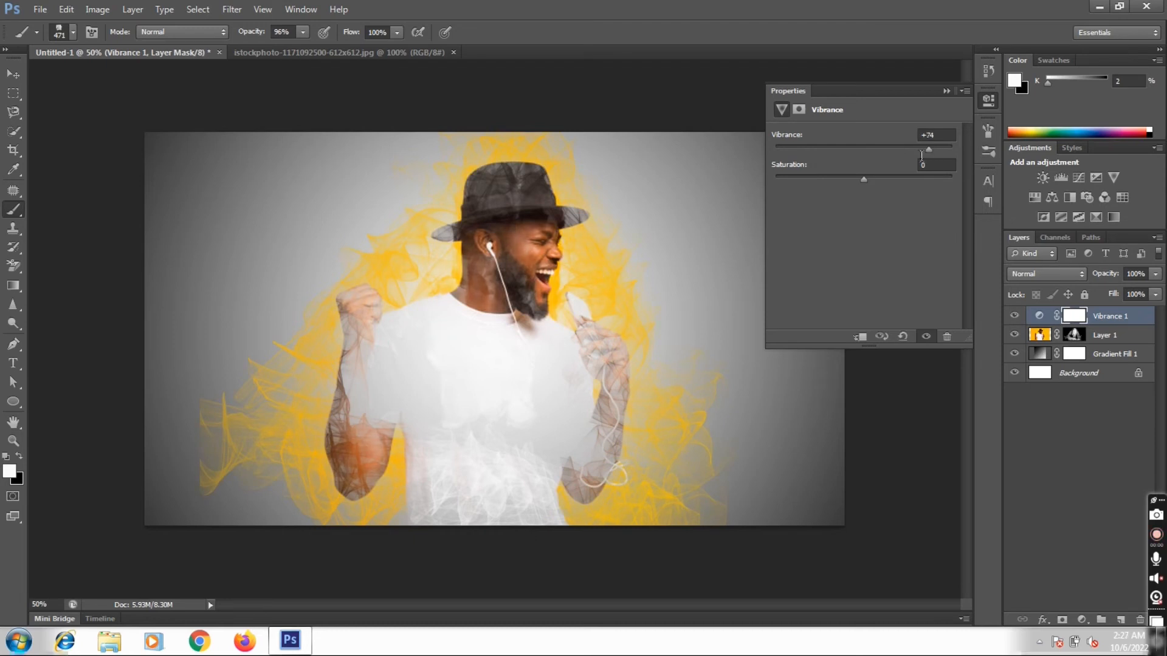
left_click(895, 177)
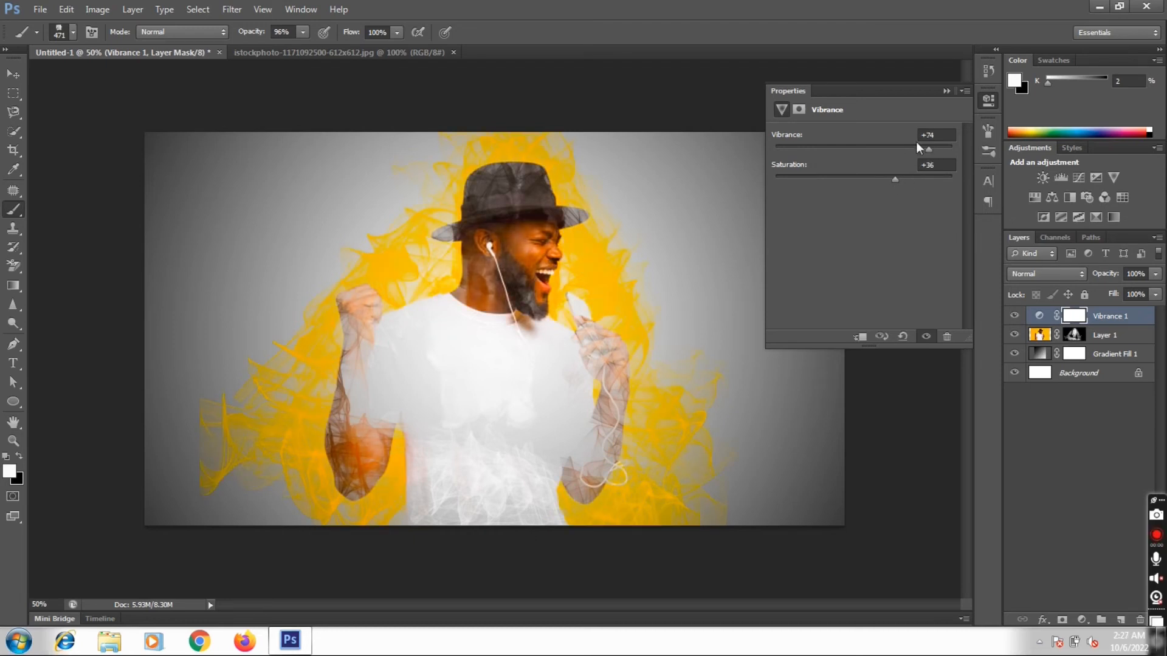
left_click_drag(917, 141, 879, 146)
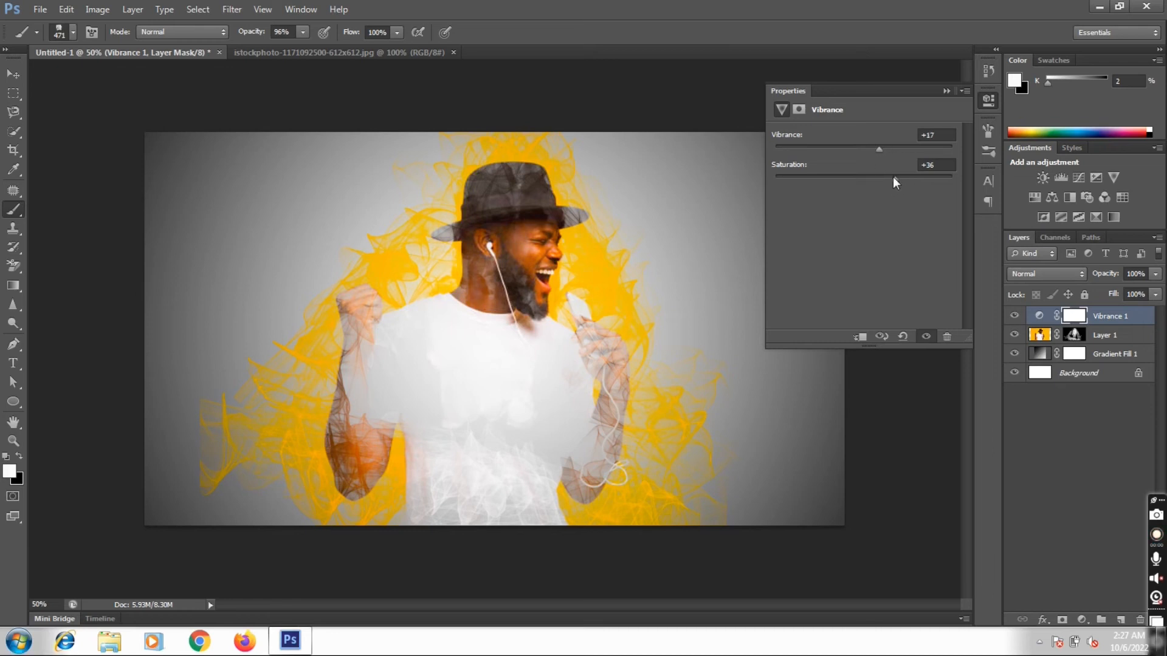
left_click(857, 177)
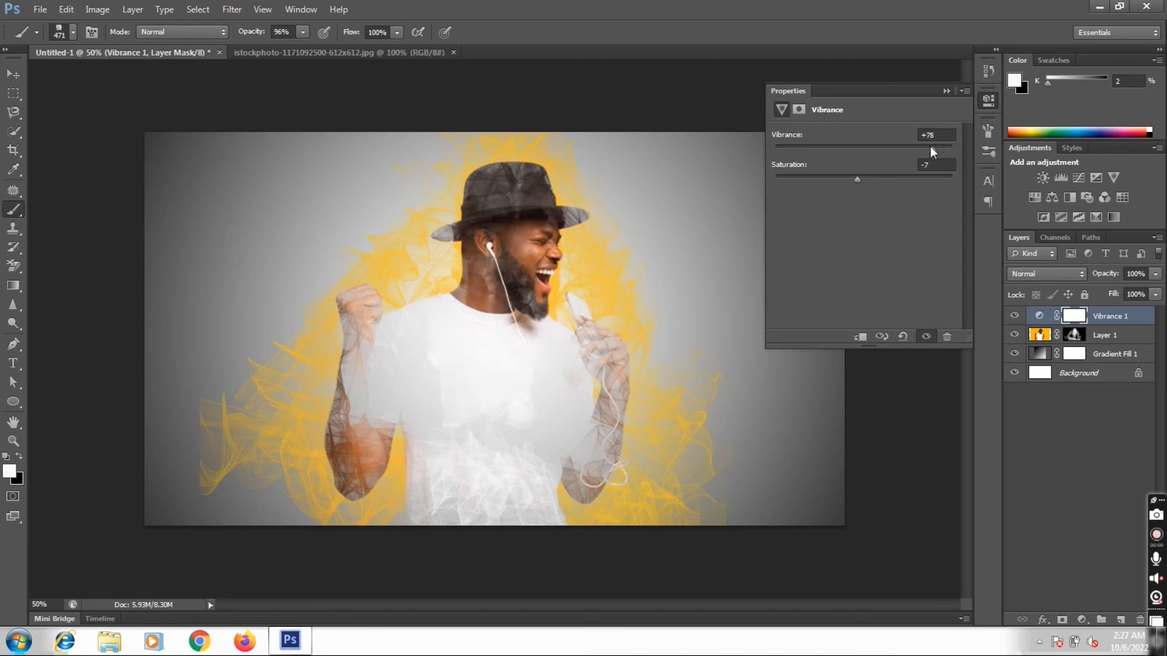
left_click(867, 178)
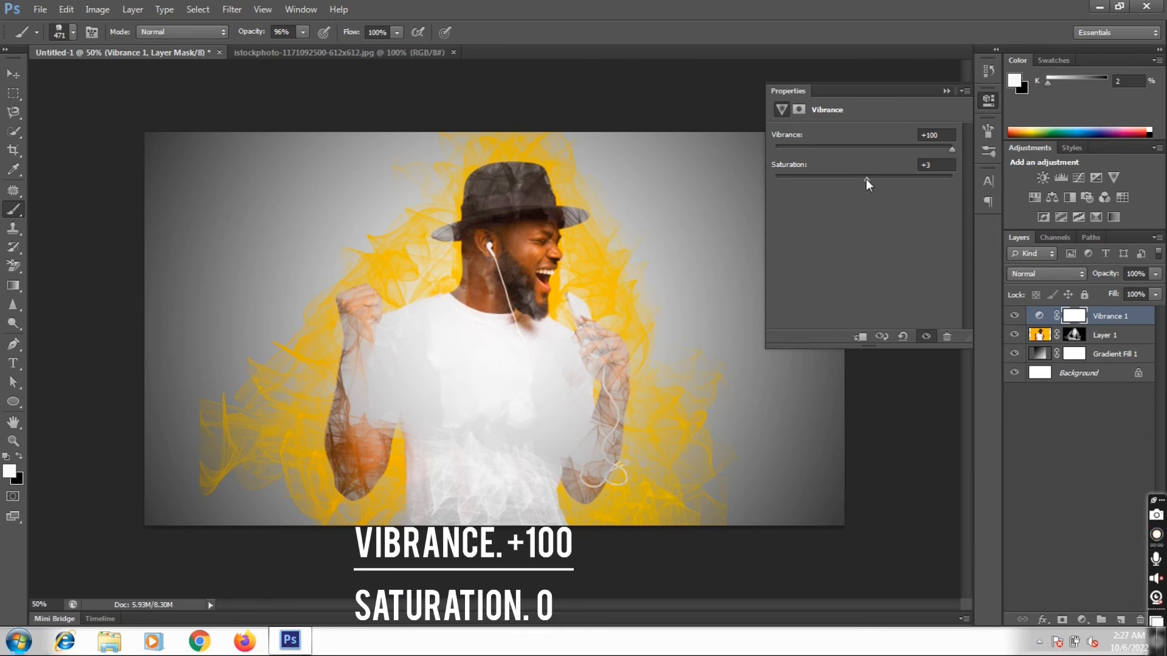
- Lower the Vibrance adjustment's Saturation to -2 and collapse its properties
left_click(861, 175)
left_click_drag(862, 174, 863, 172)
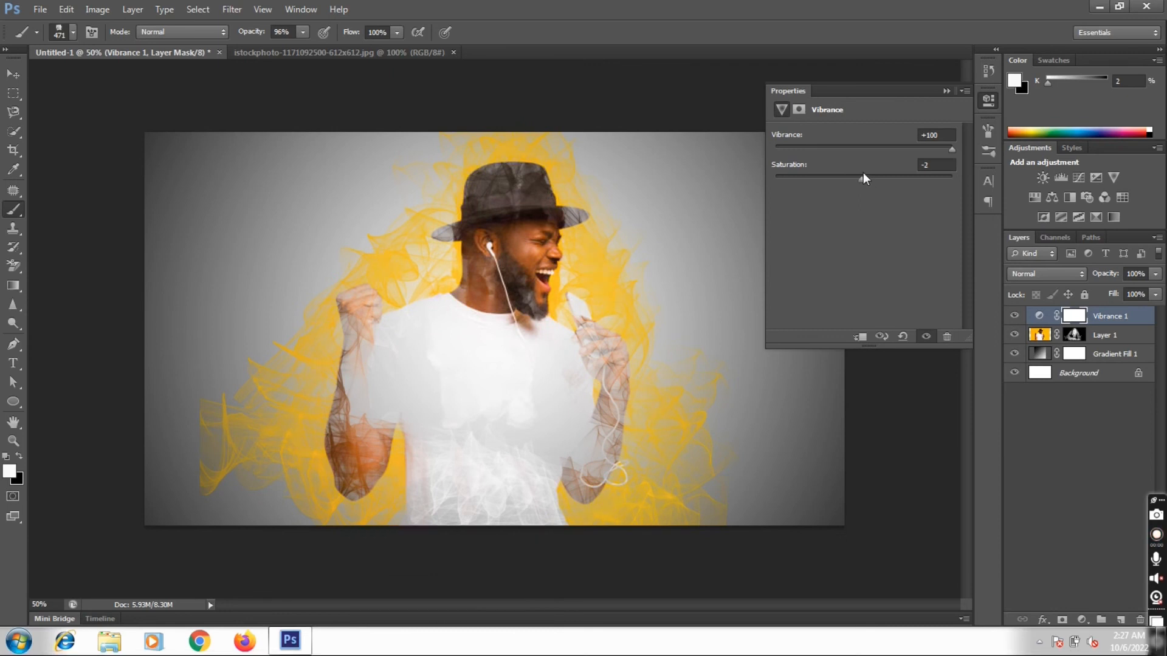
left_click(947, 91)
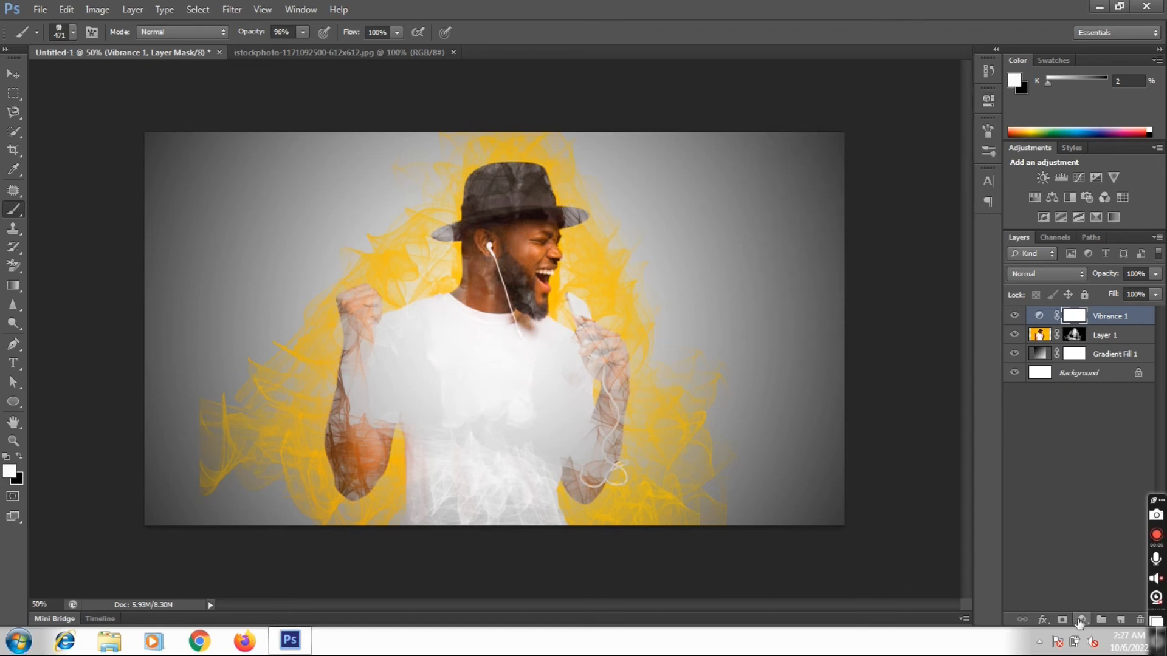
- Add a Color Lookup adjustment layer above the Vibrance layer using the 3Strip.look 3D LUT, and collapse its properties
left_click(1081, 621)
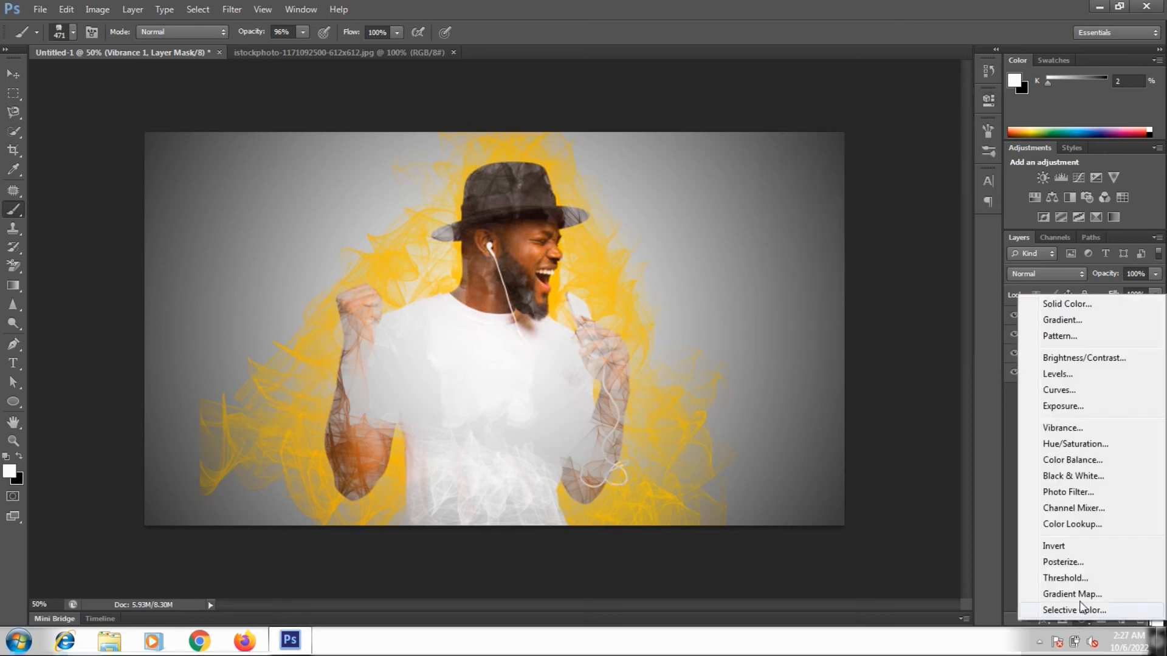
left_click(1090, 530)
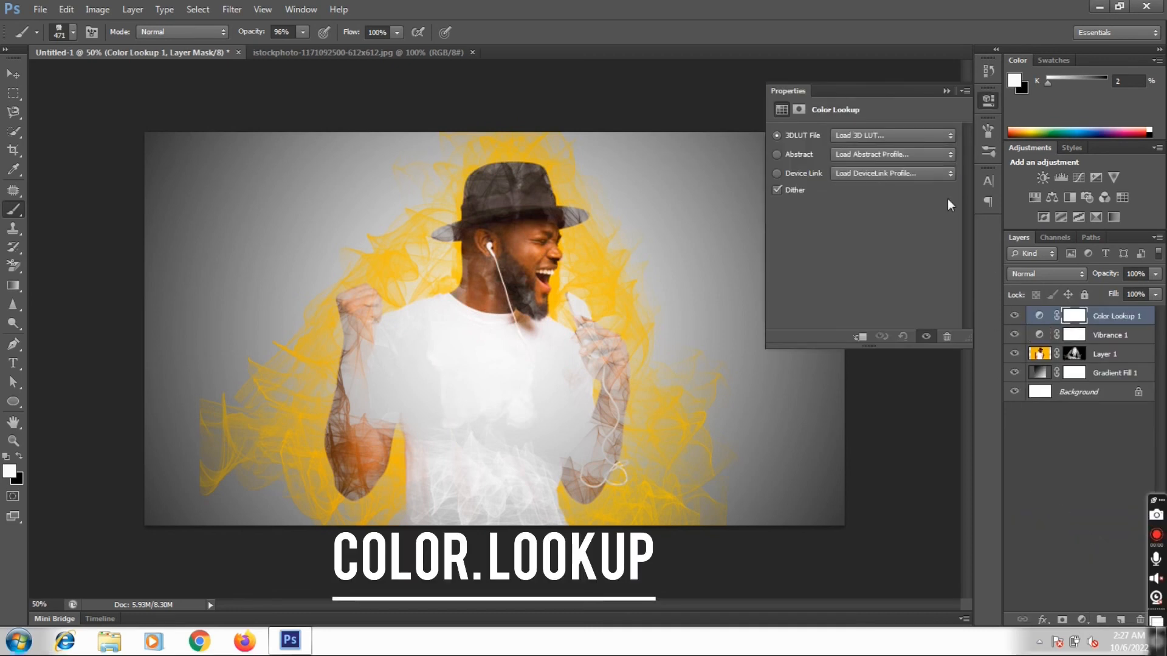
left_click(946, 137)
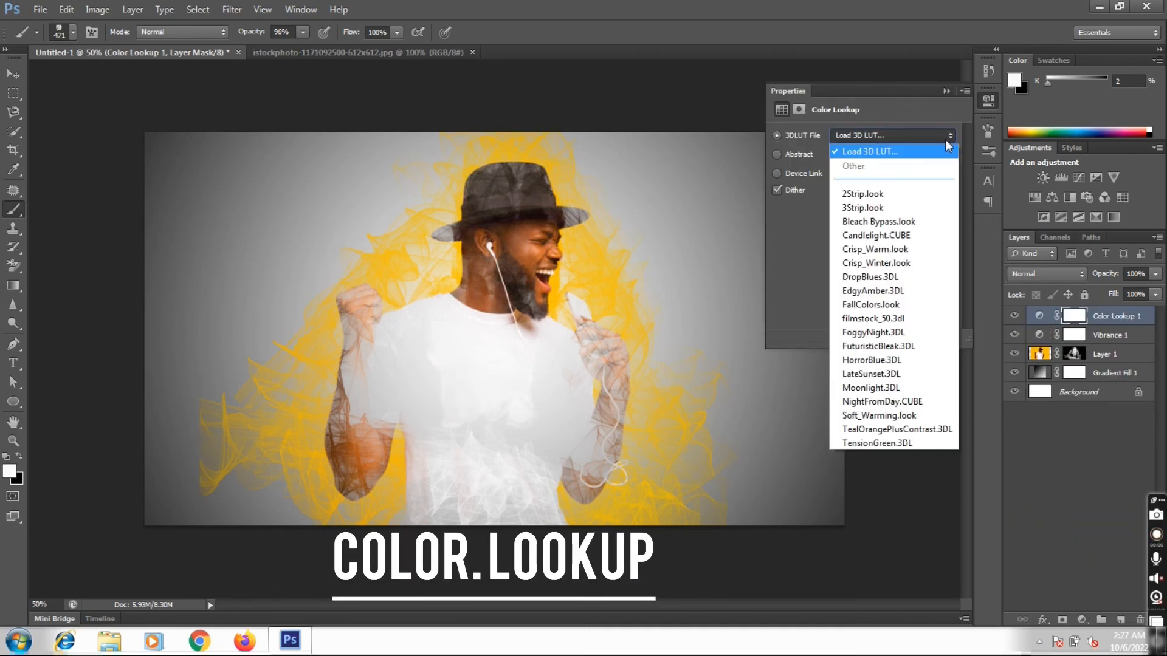
left_click(873, 209)
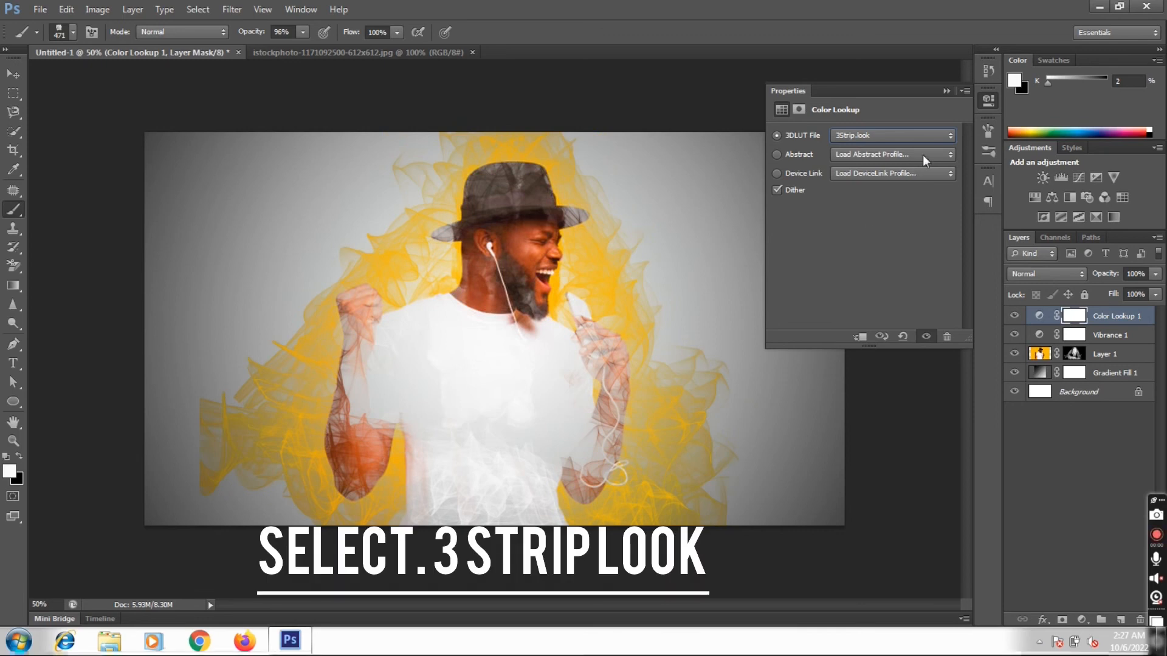
left_click(946, 92)
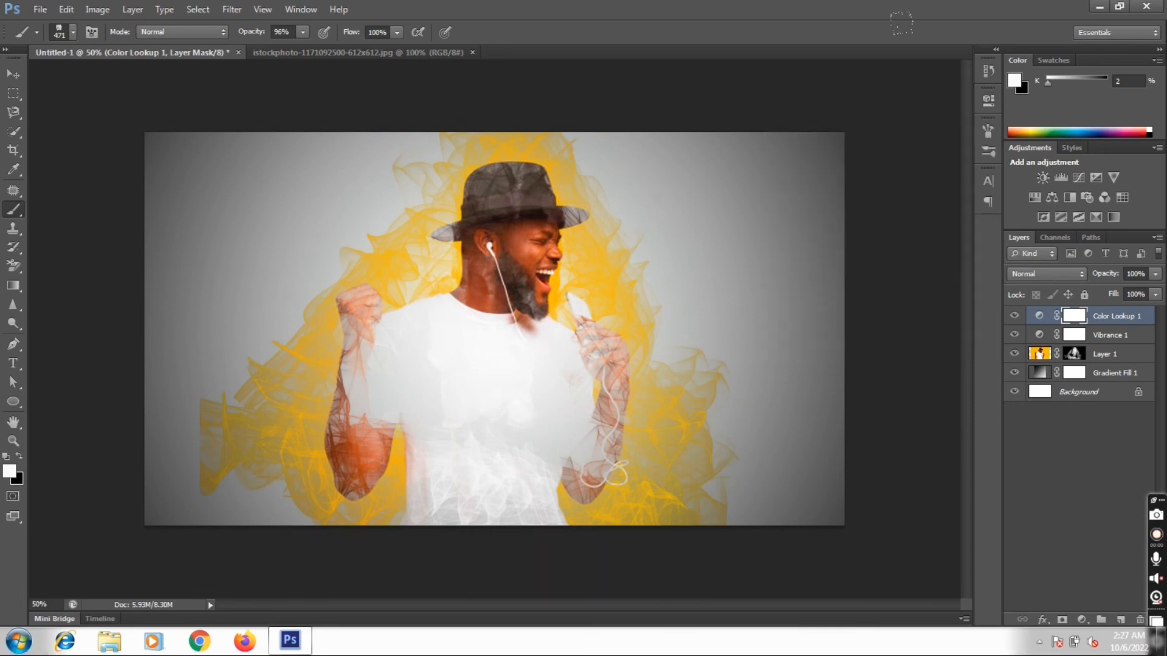